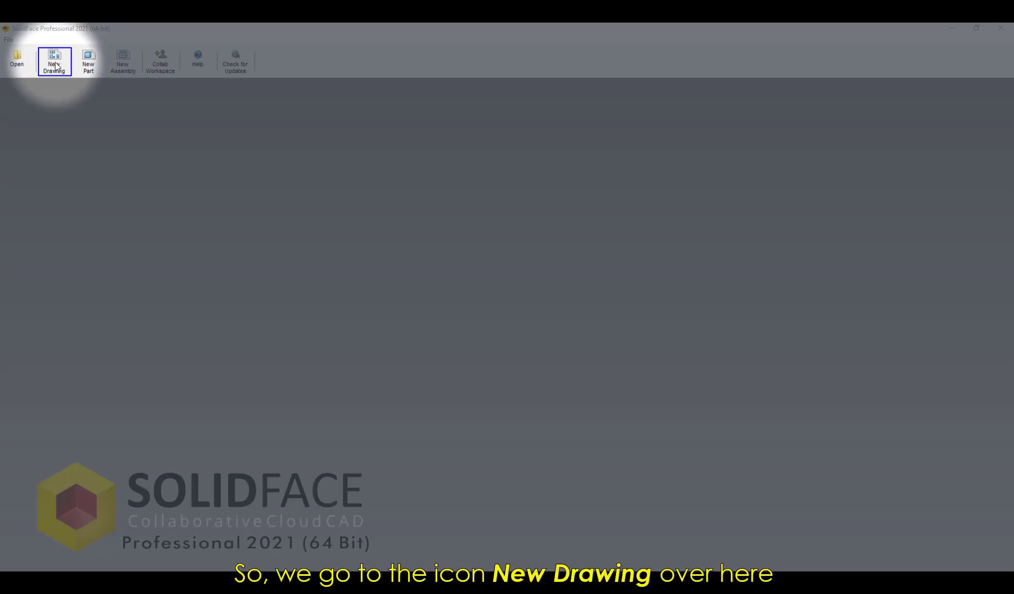
- Start a new 2D drawing, DRAWING.SLFDRW, from the start toolbar
left_click(55, 62)
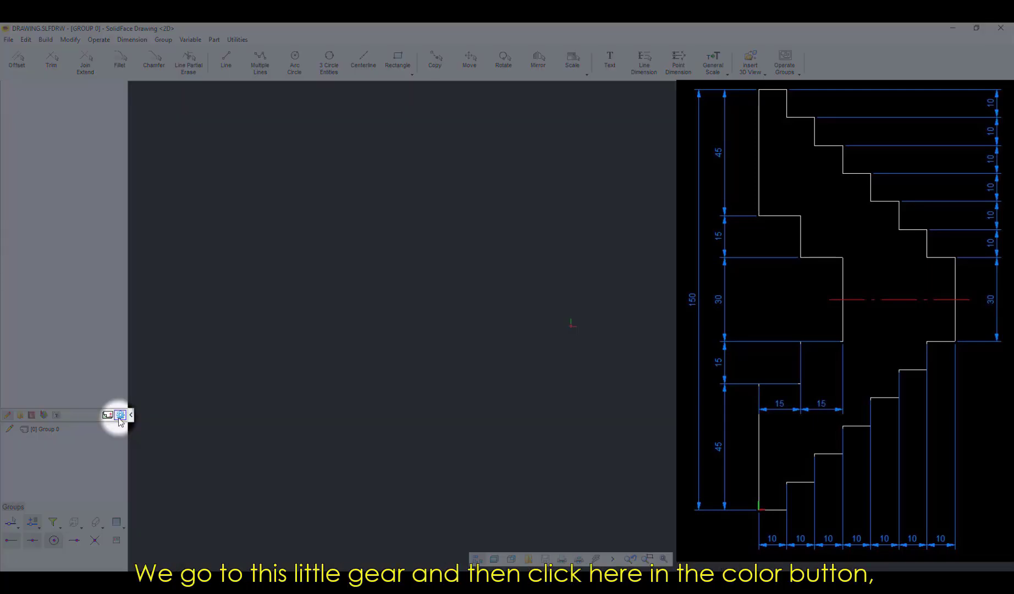
- In the Colors settings, recolour the 01 Thin 2 entry to blue and apply it to the active drawing
left_click(120, 416)
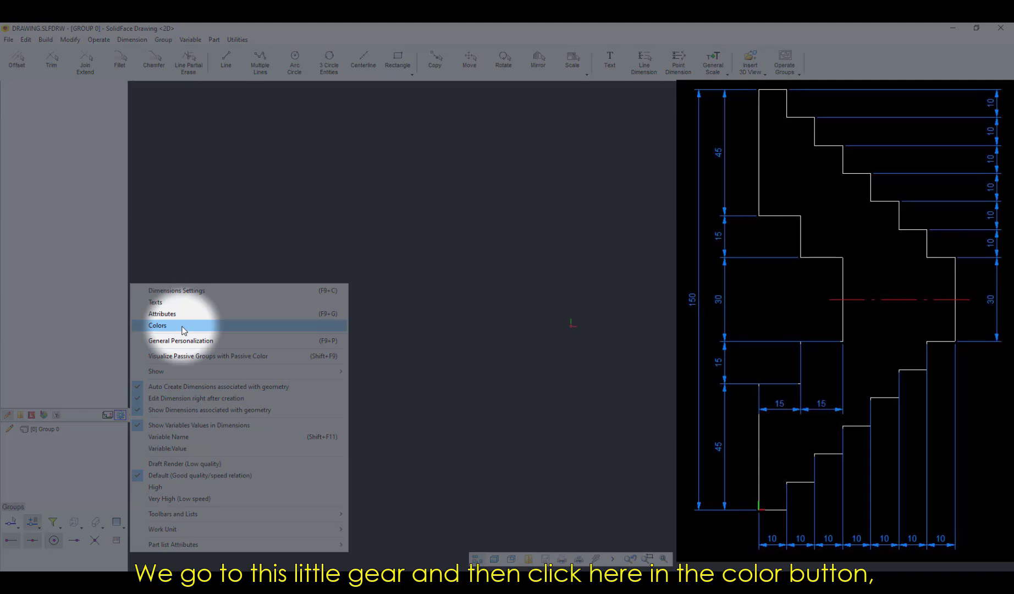
left_click(158, 326)
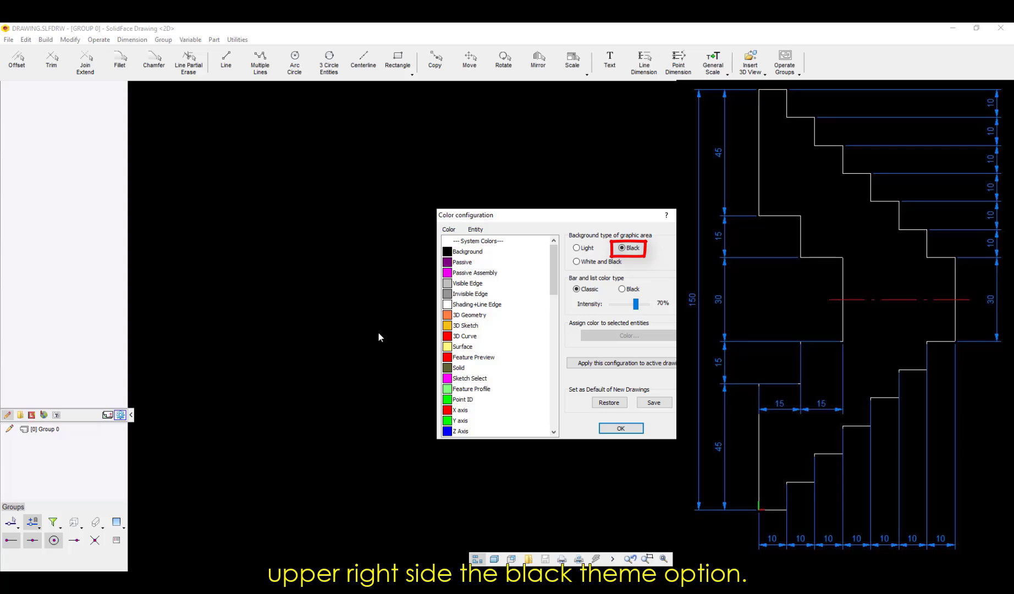
scroll(492, 322, "down", 3)
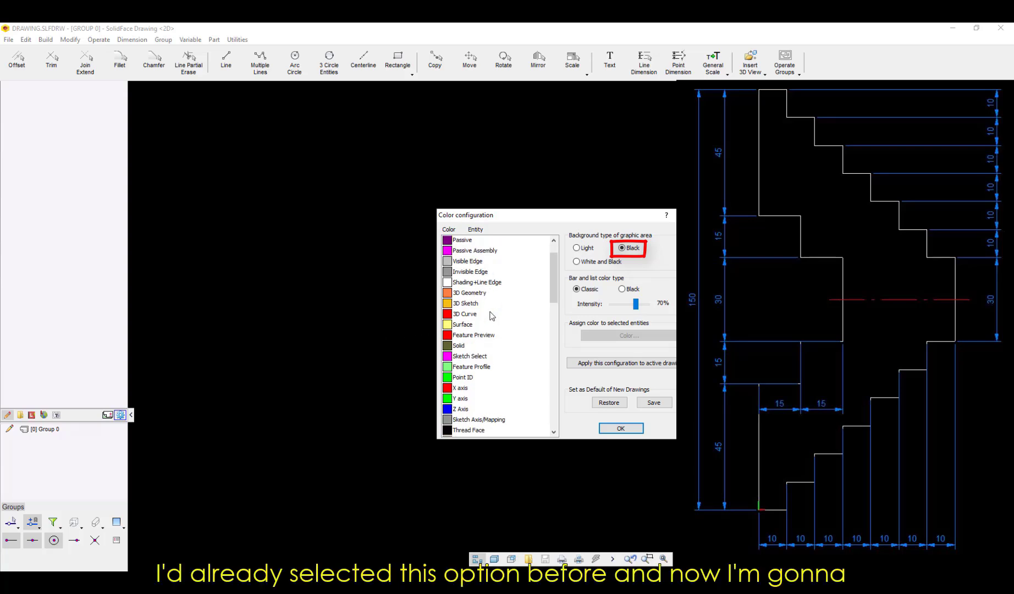
scroll(492, 322, "down", 4)
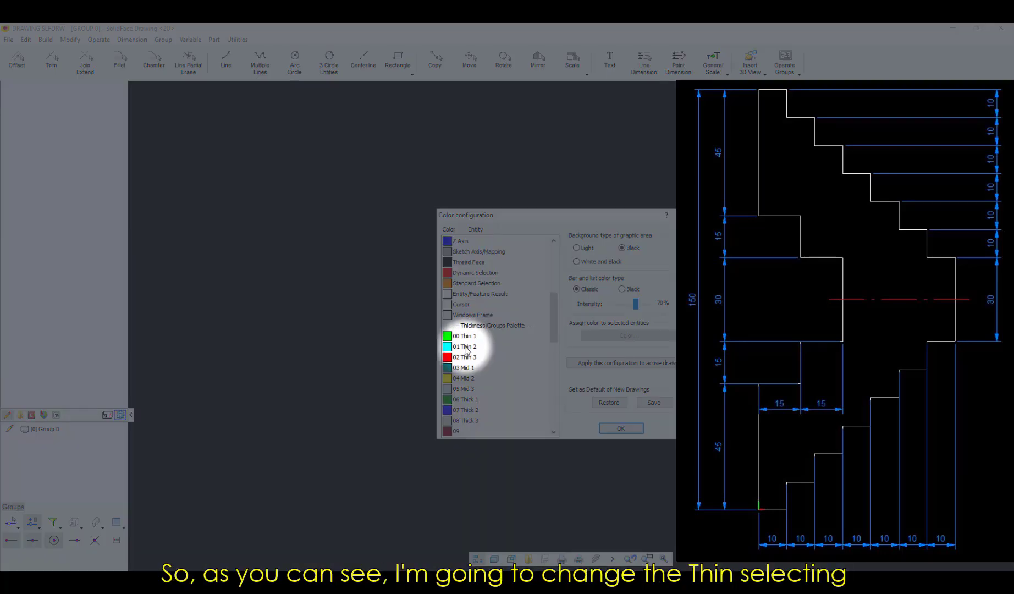
left_click(465, 347)
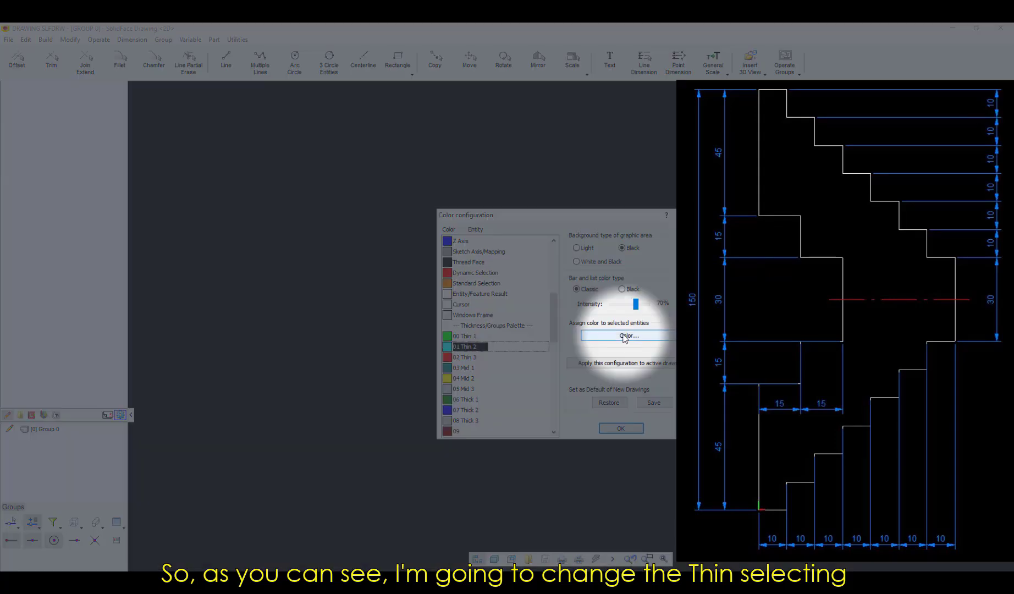
left_click(624, 337)
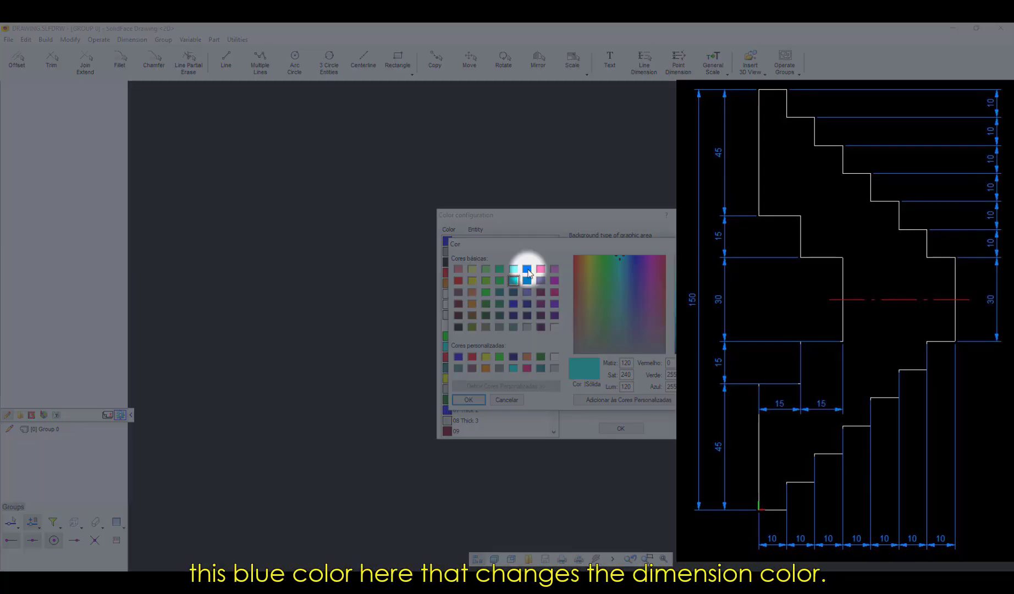
left_click(526, 269)
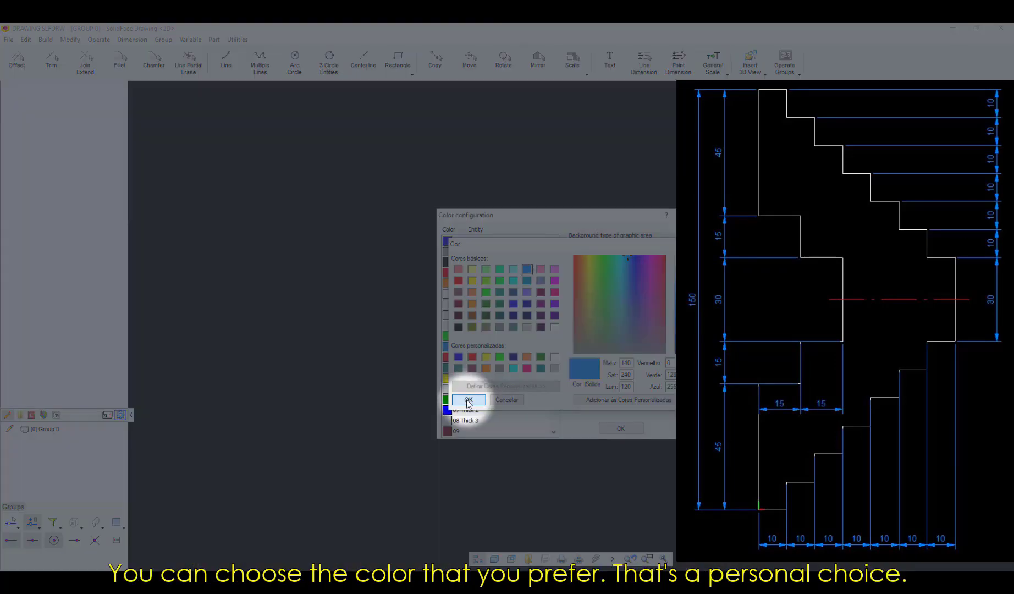
left_click(467, 399)
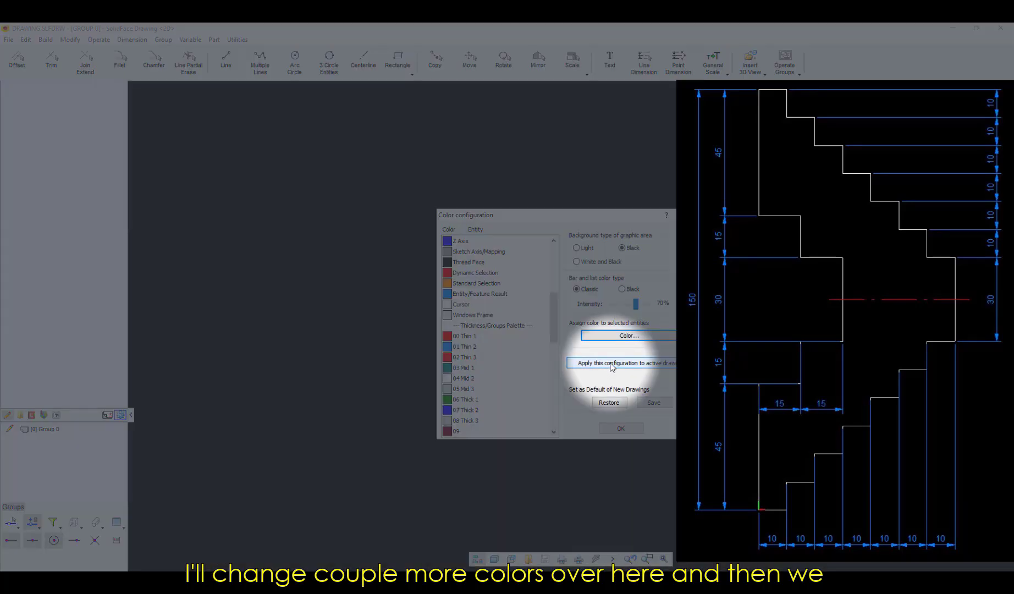
left_click(612, 364)
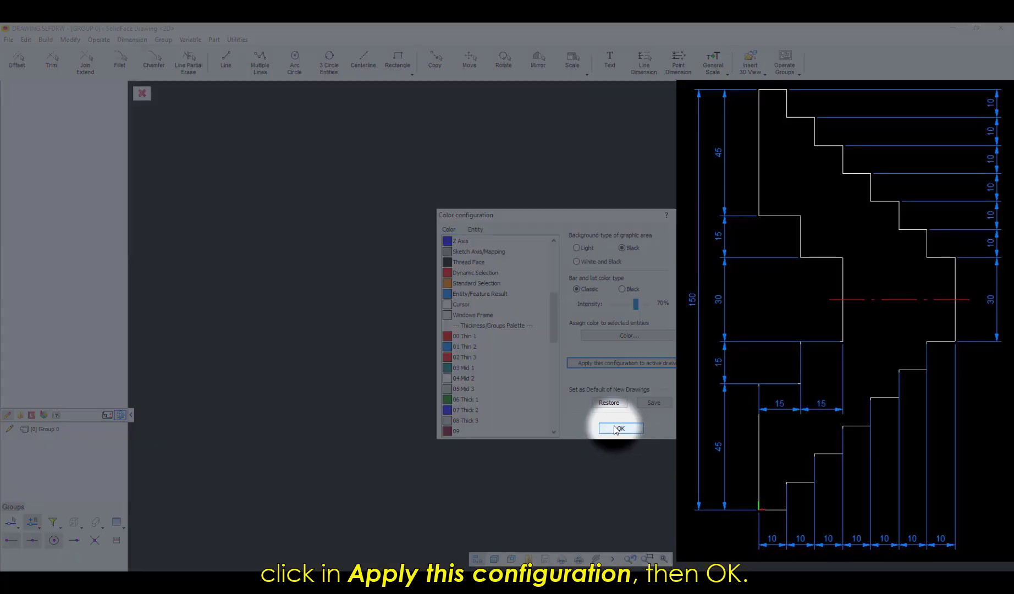
left_click(619, 428)
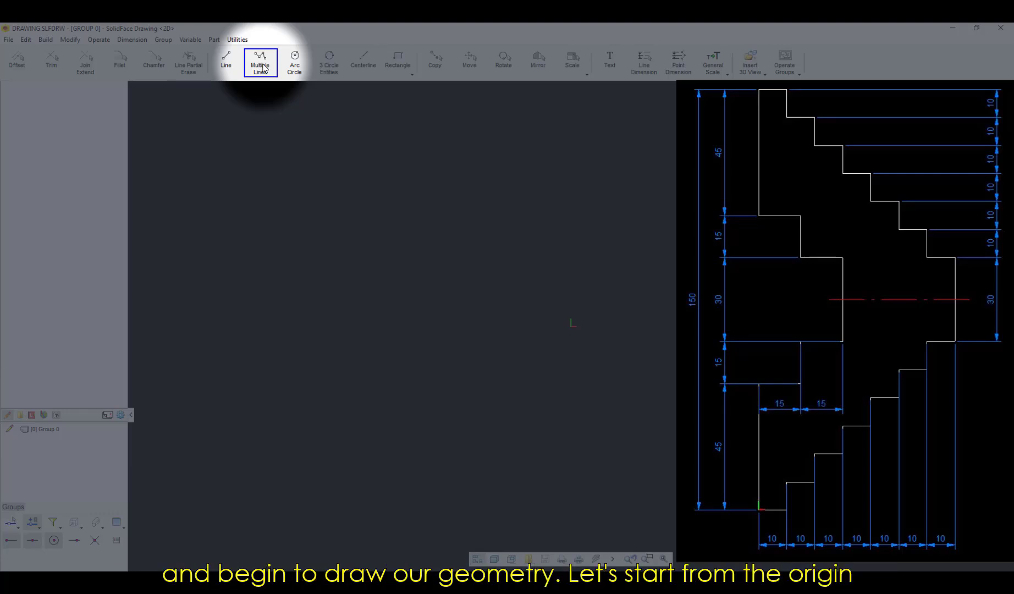
- Start a Multiple Lines chain at the origin with the first 10 mm stair segments
left_click(262, 67)
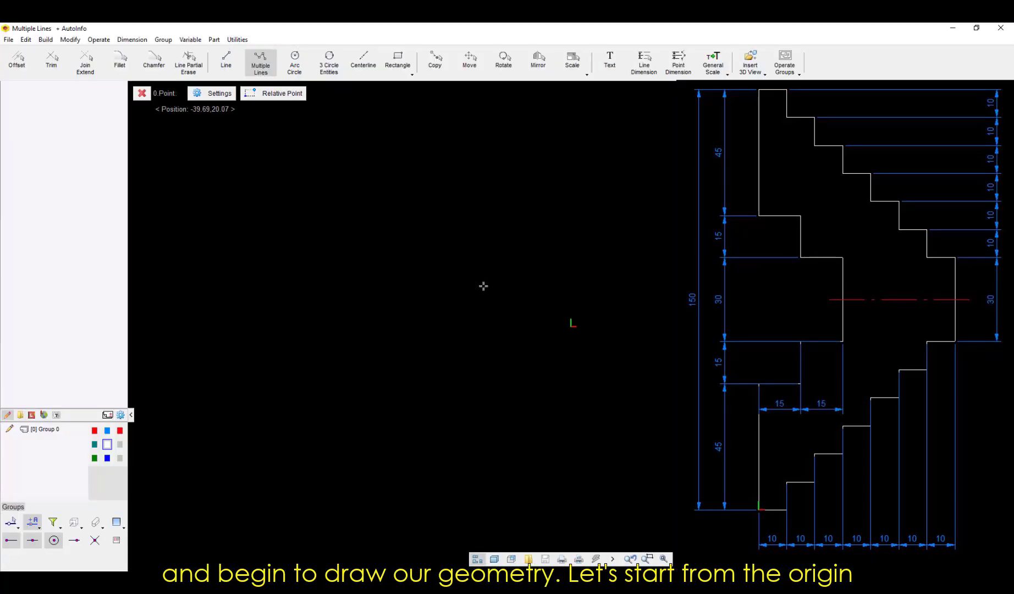
left_click(571, 327)
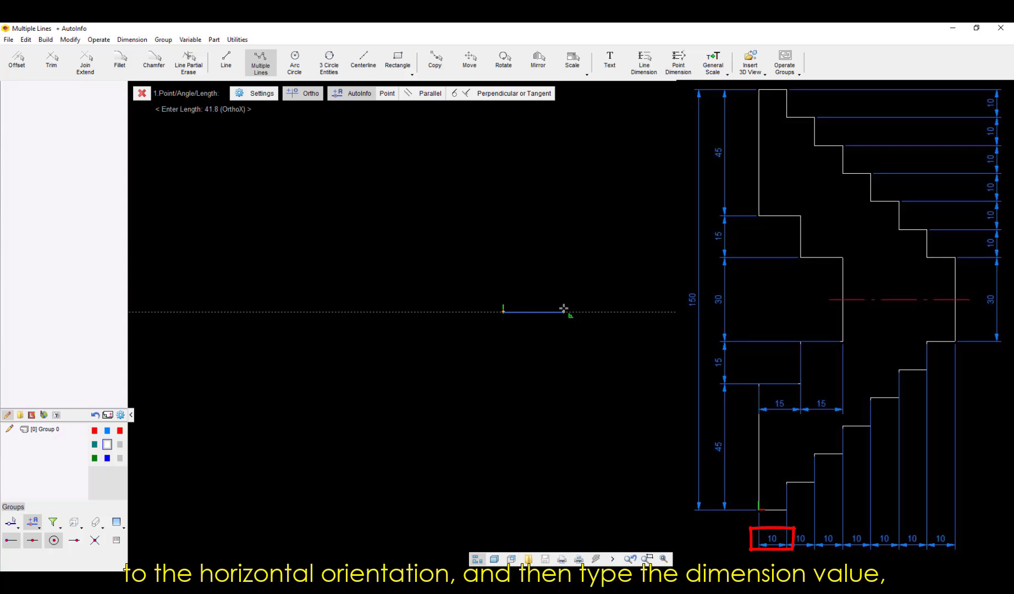
type("10")
key("Return")
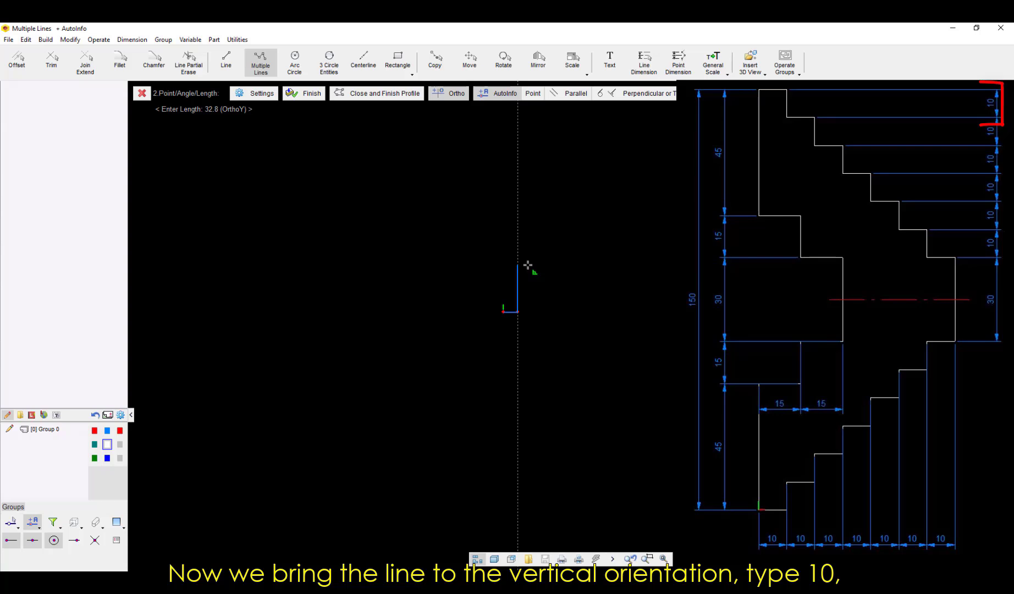
type("10")
key("Return")
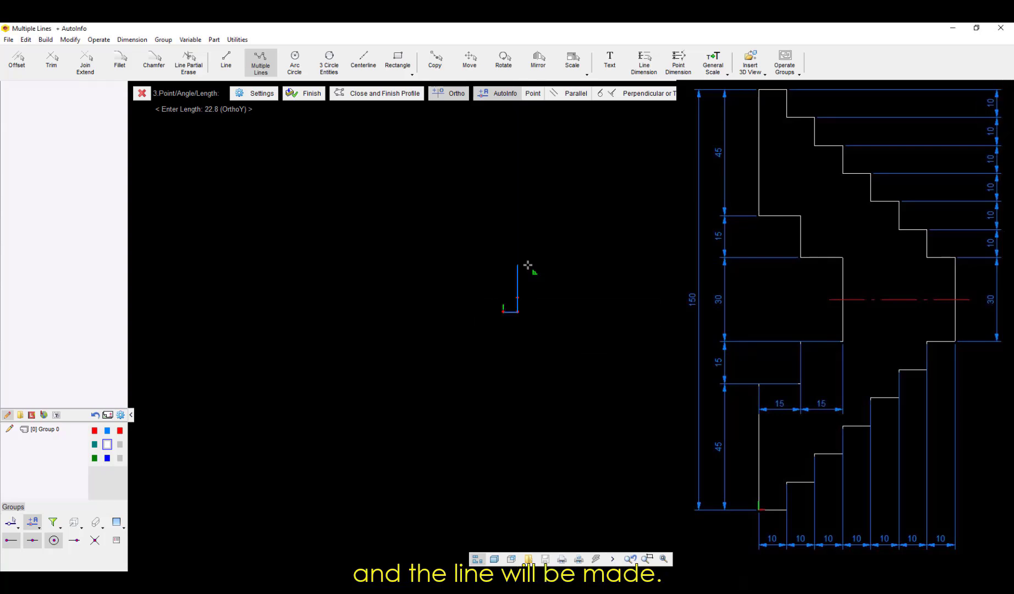
type("10")
key("Return")
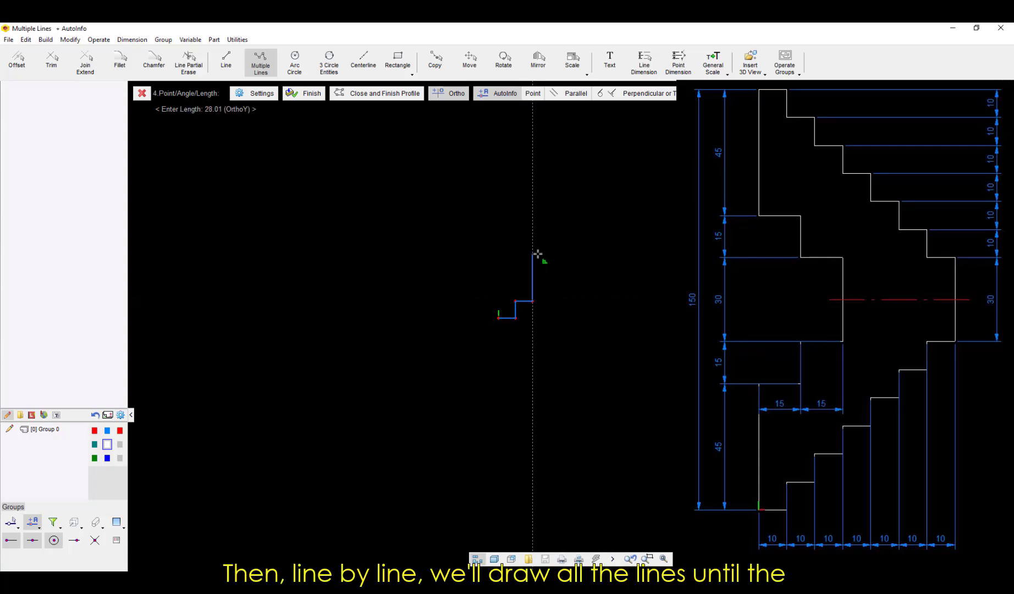
type("10")
key("Return")
type("10")
key("Return")
- Continue the staircase with more 10 mm steps and end with a 15 mm vertical segment
type("10")
key("Return")
type("10")
key("Return")
type("10")
key("Return")
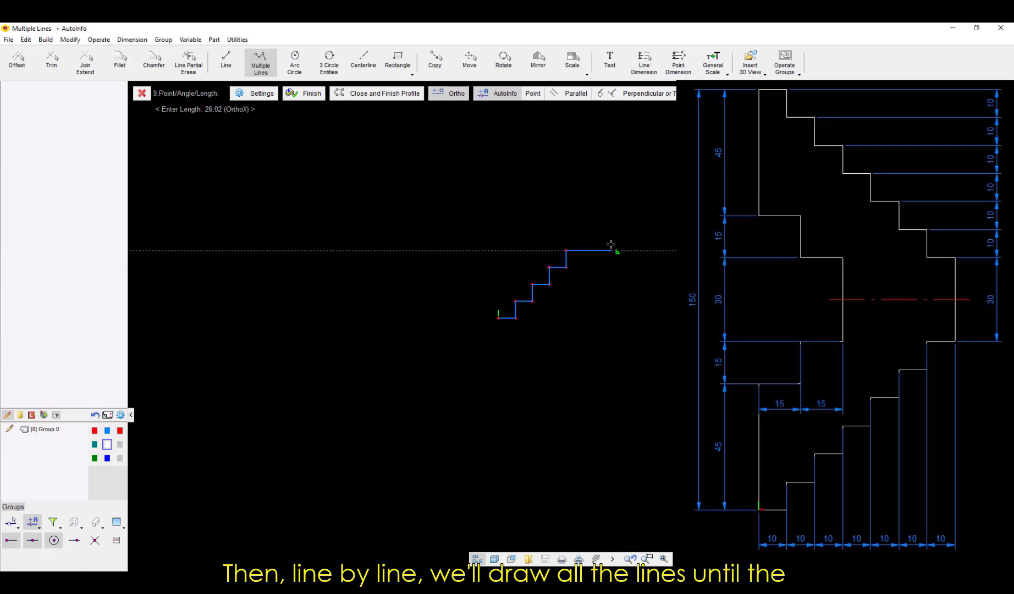
key("1")
key("0")
key("Return")
type("10")
key("Return")
type("10")
key("Return")
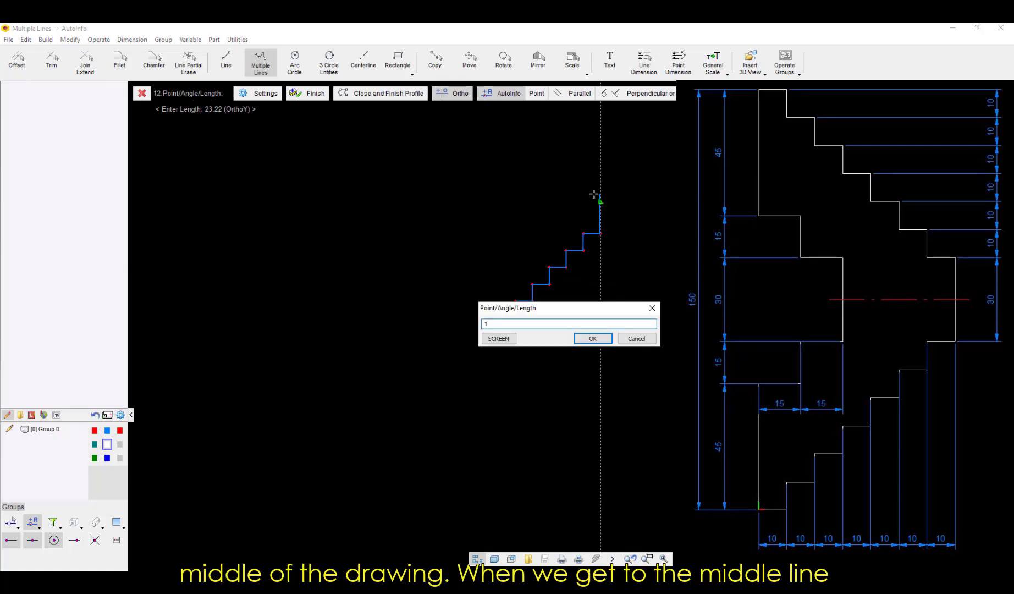
type("10")
key("Return")
type("10")
key("Return")
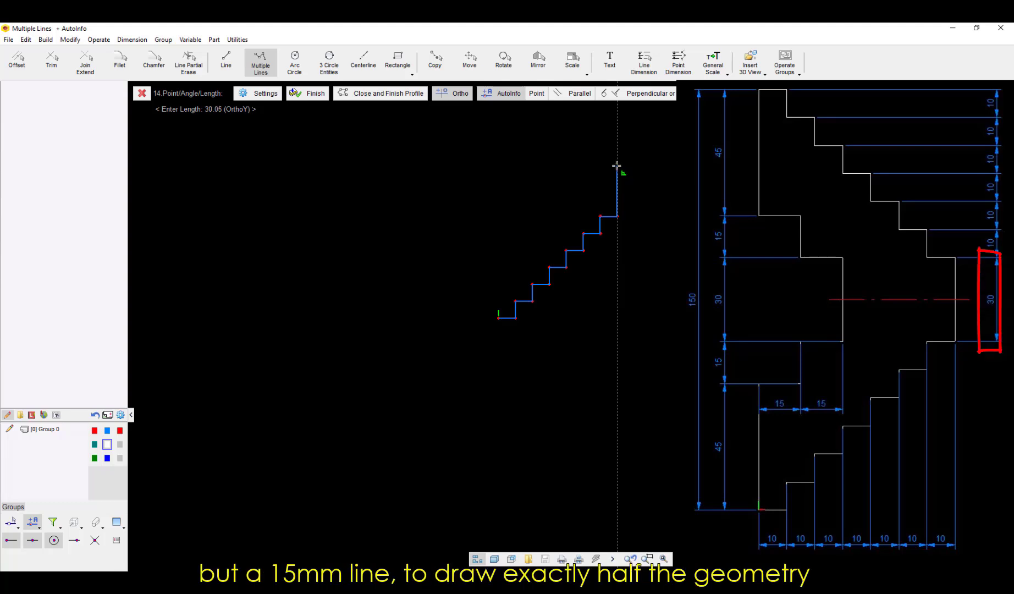
type("15")
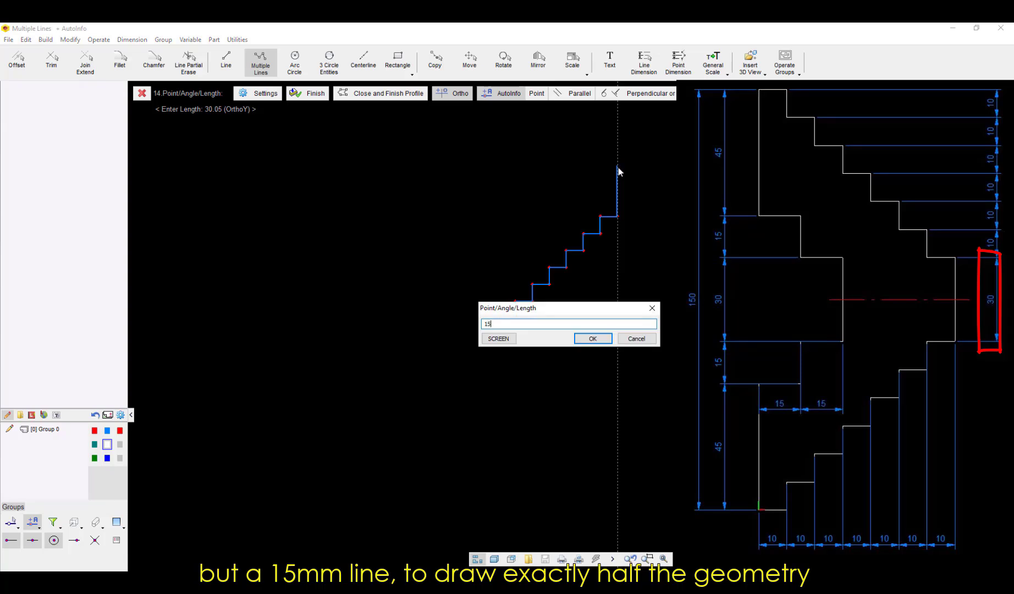
key("Return")
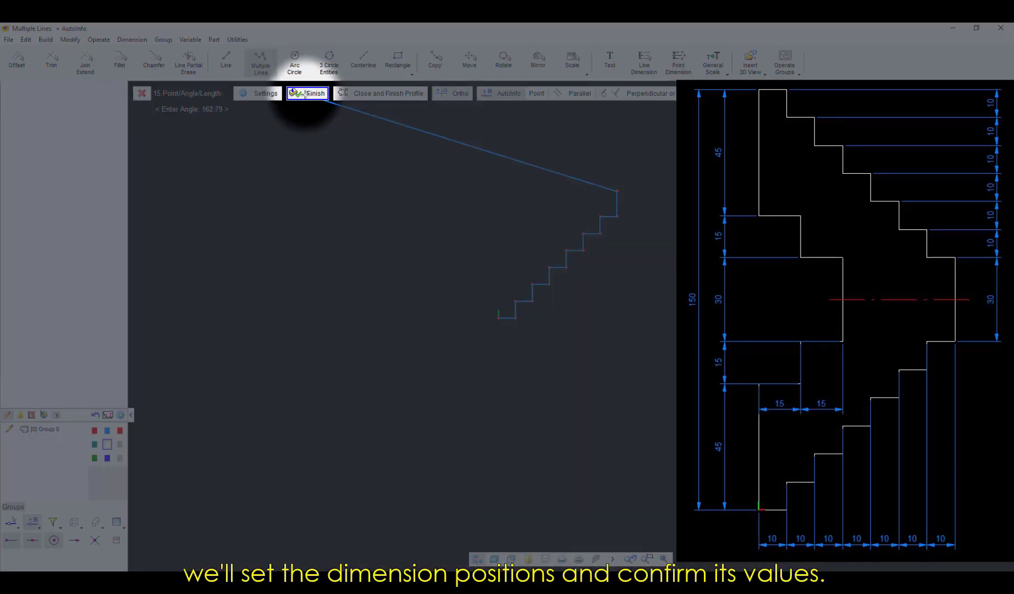
- Dimension the first three stair steps with 10 mm horizontal and vertical line dimensions
left_click(306, 94)
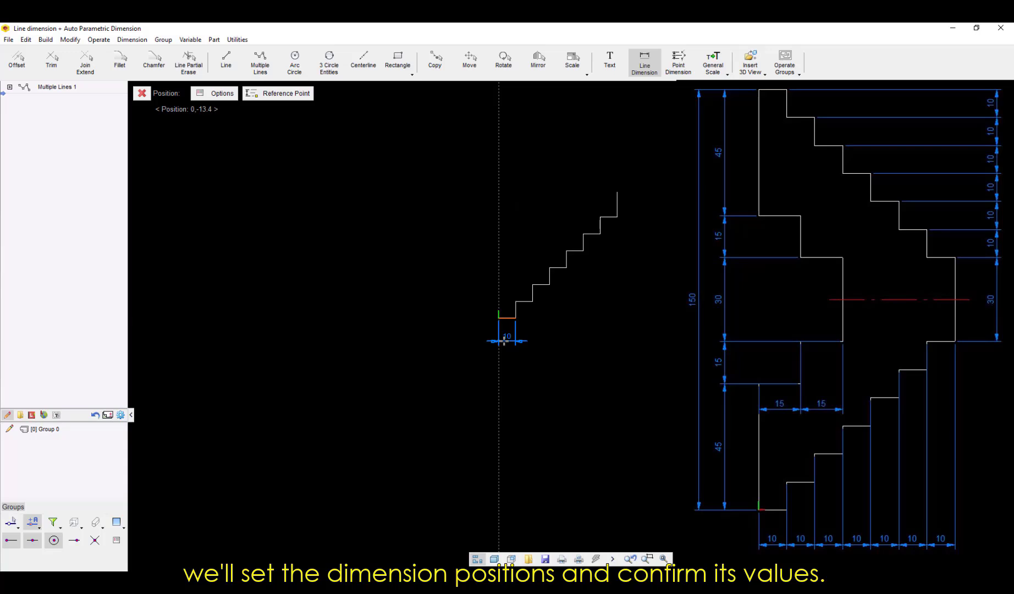
left_click(509, 340)
key("Return")
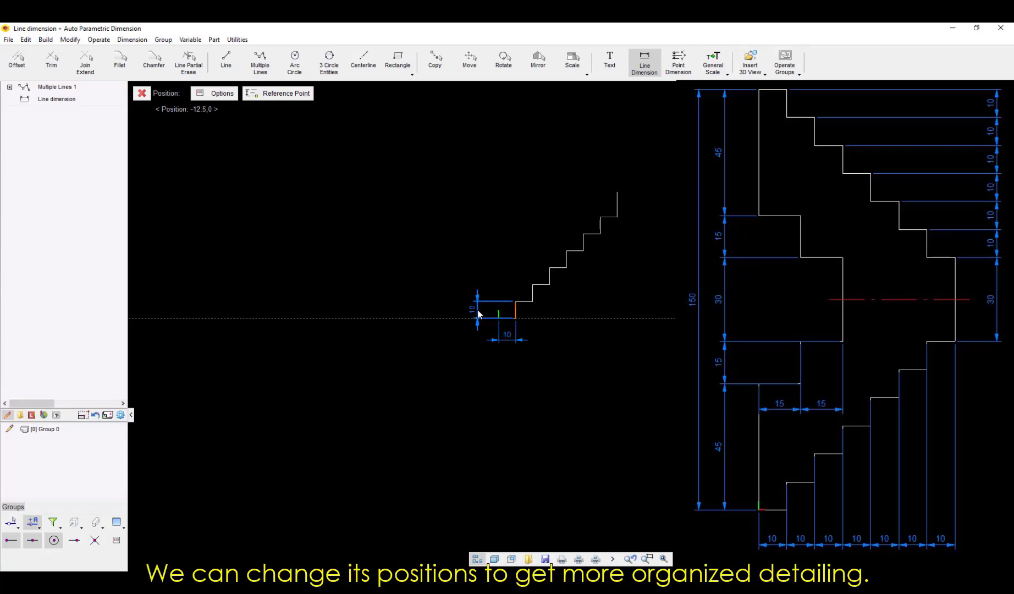
left_click(476, 297)
key("Return")
left_click(527, 343)
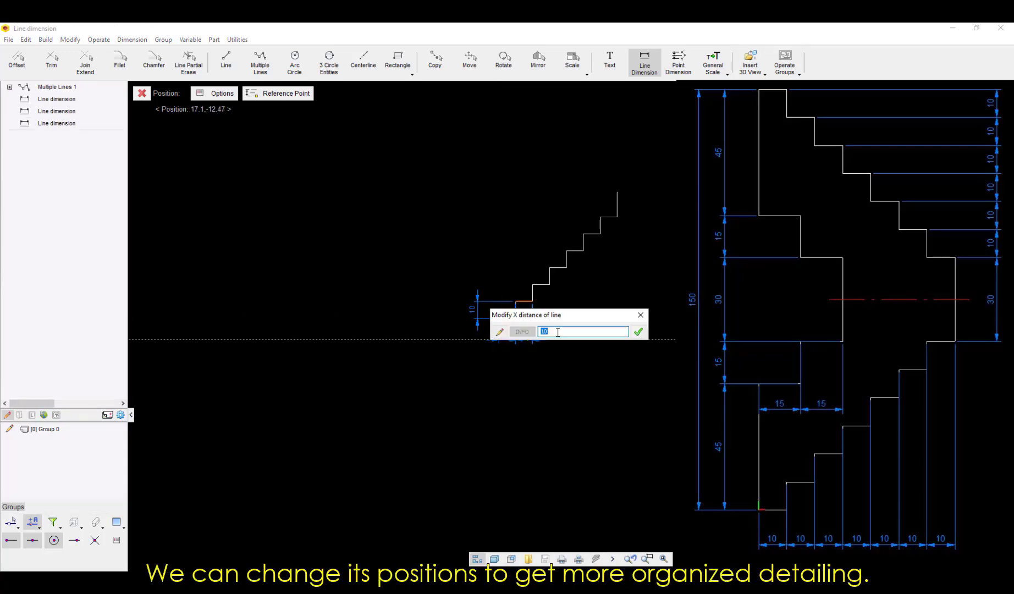
left_click(638, 331)
left_click(480, 296)
key("Return")
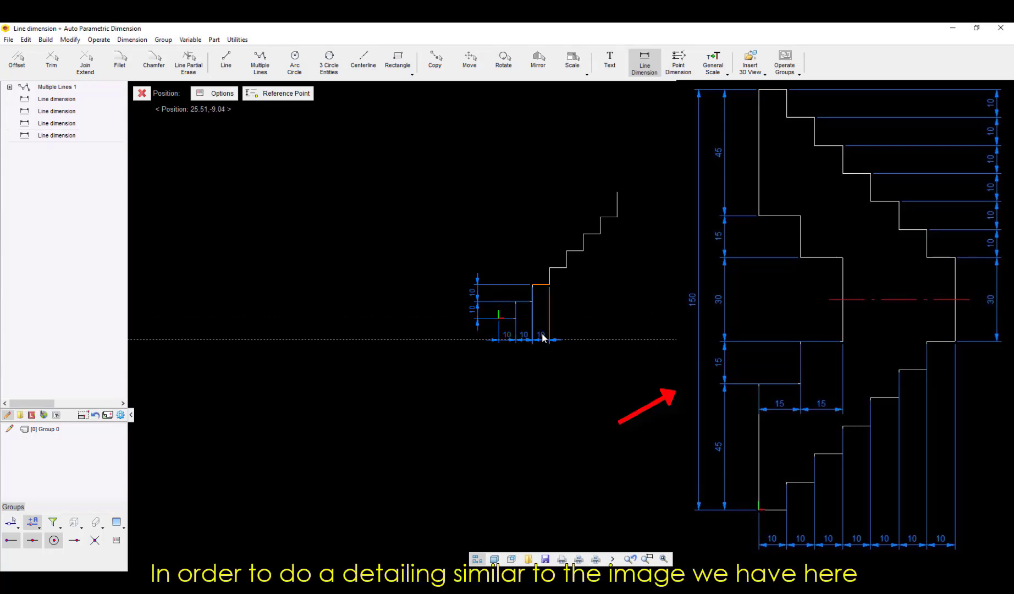
left_click(542, 340)
key("Return")
left_click(477, 280)
key("Return")
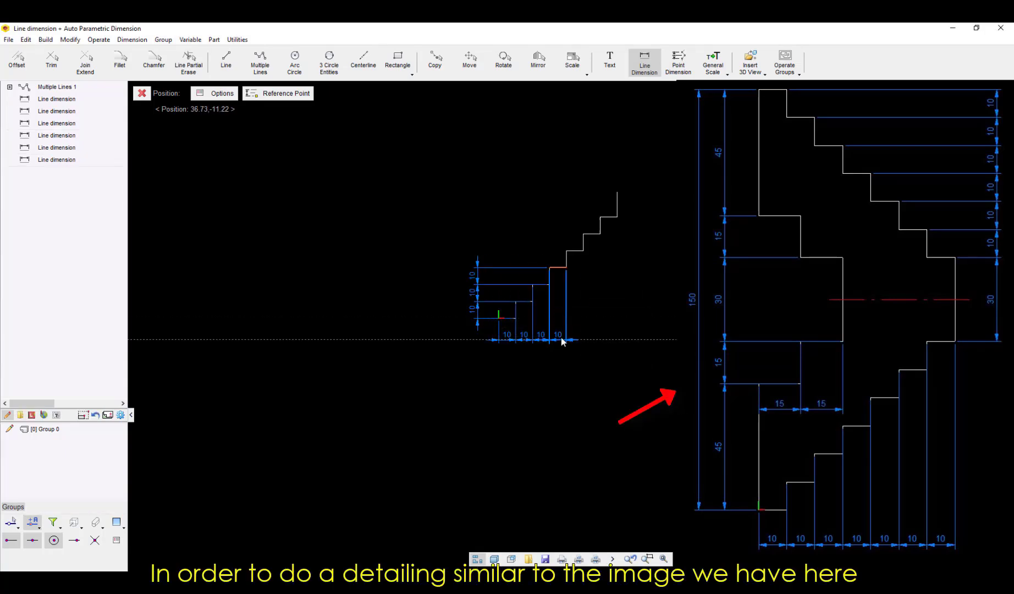
- Dimension the remaining steps at 10 mm each and the top rise at 15
left_click(561, 339)
key("Return")
left_click(479, 258)
key("Return")
left_click(568, 339)
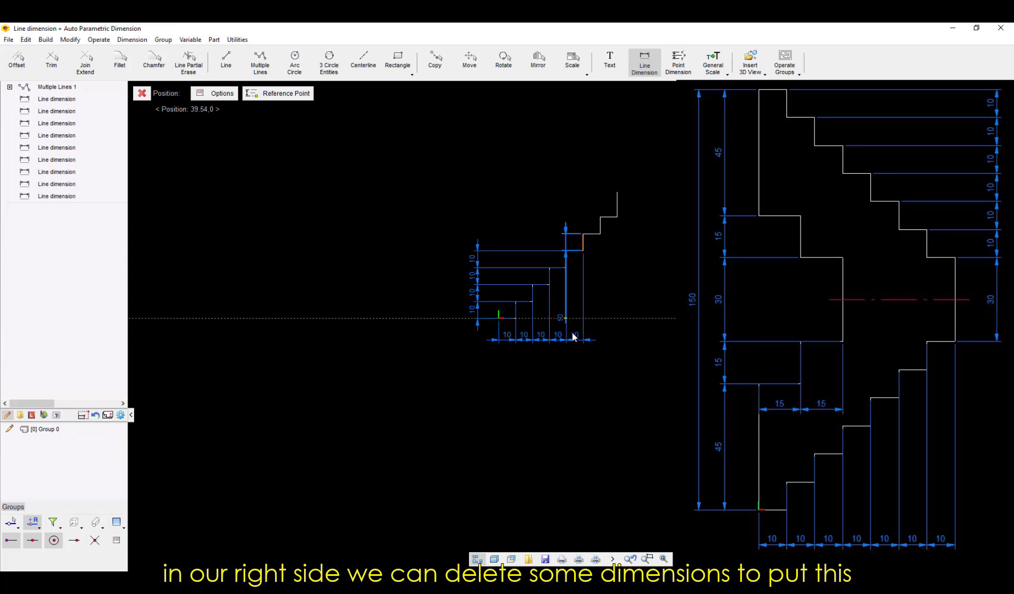
key("Return")
left_click(477, 241)
key("Return")
left_click(588, 336)
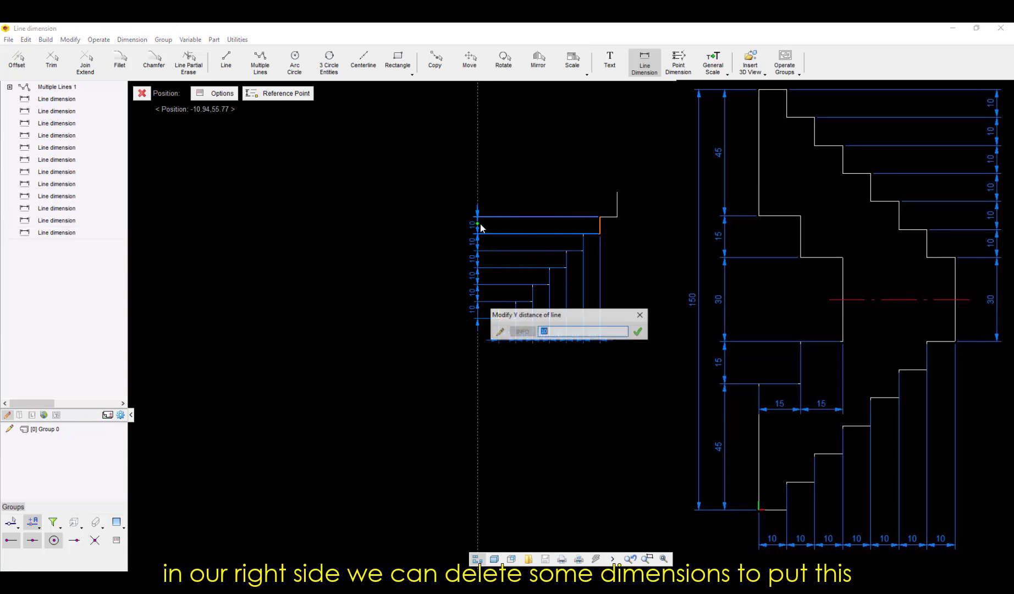
key("Return")
left_click(606, 340)
key("Return")
left_click(479, 209)
key("Return")
key("Escape")
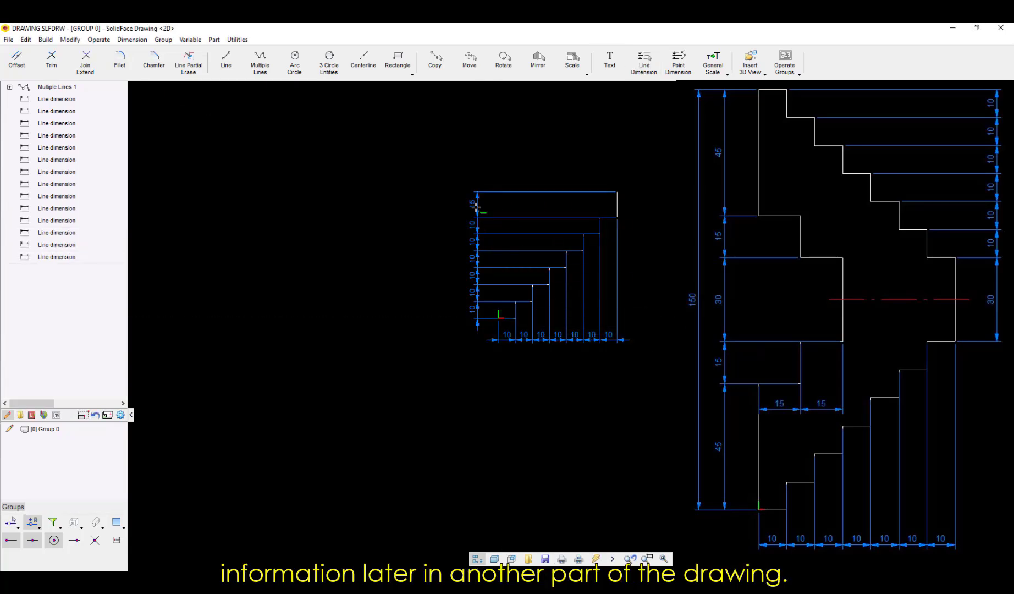
left_click(432, 148)
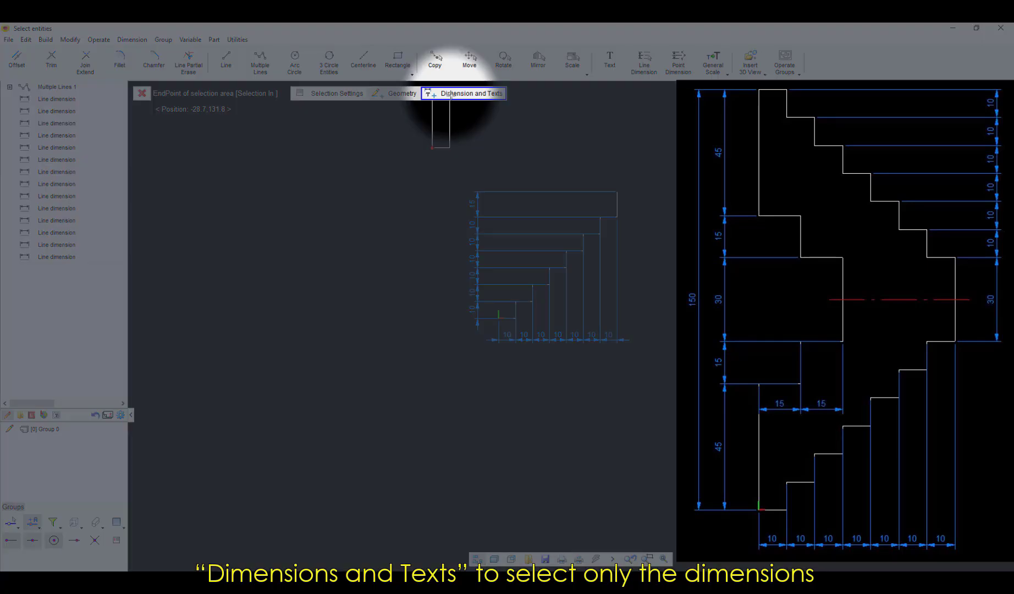
- Delete the vertical step dimensions using a dimensions-only selection filter
left_click(451, 93)
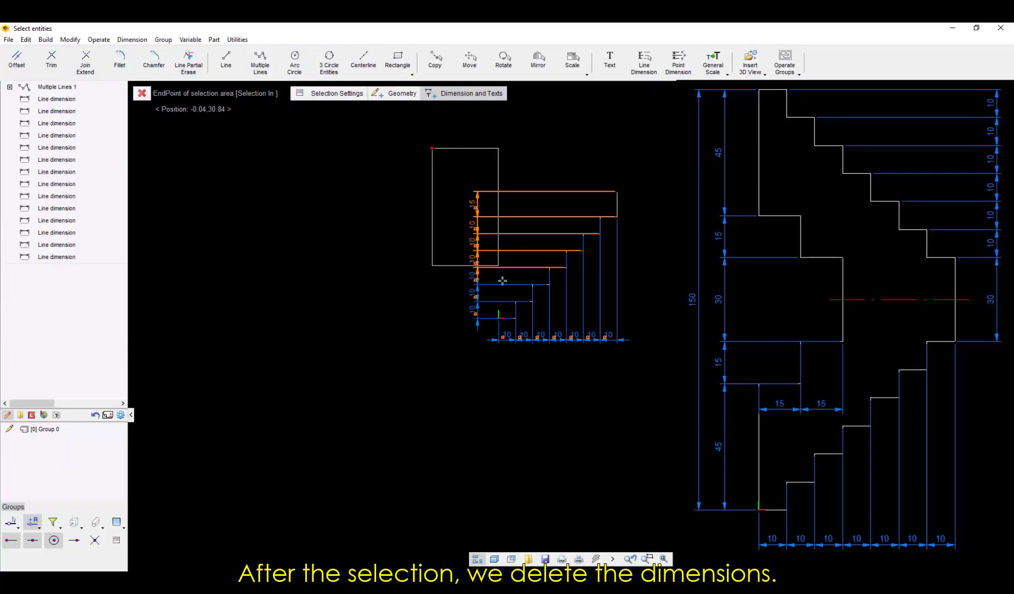
left_click(494, 332)
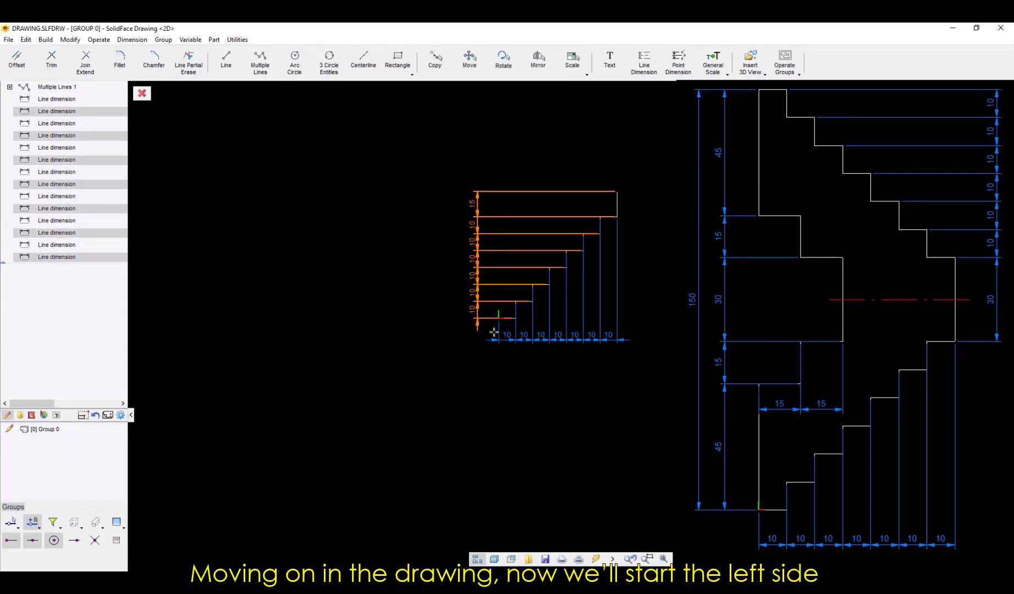
key("Delete")
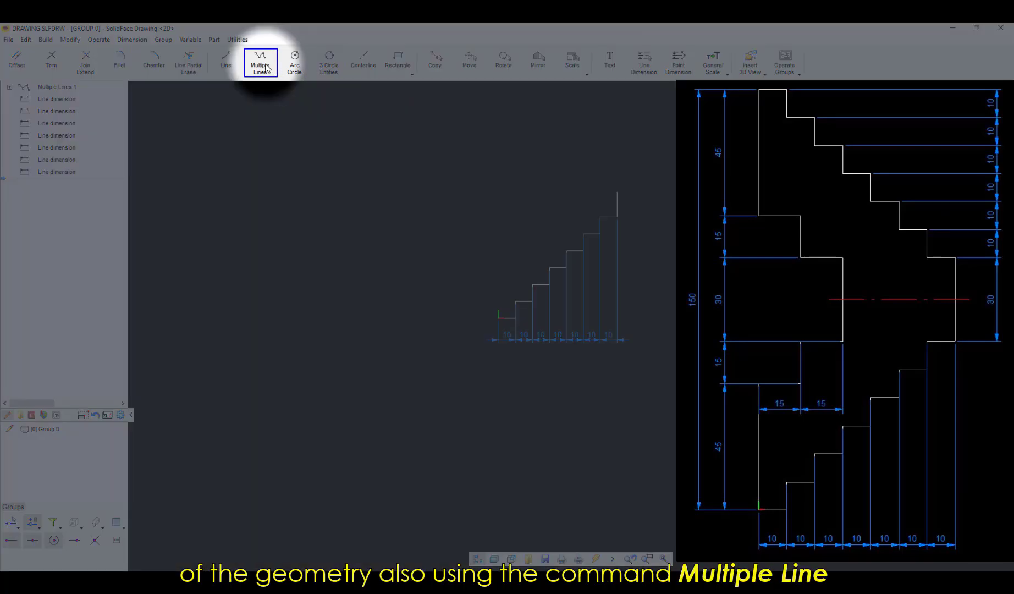
- Draw the left profile from the origin endpoint with segments 45, 15, 15 and 15
left_click(262, 65)
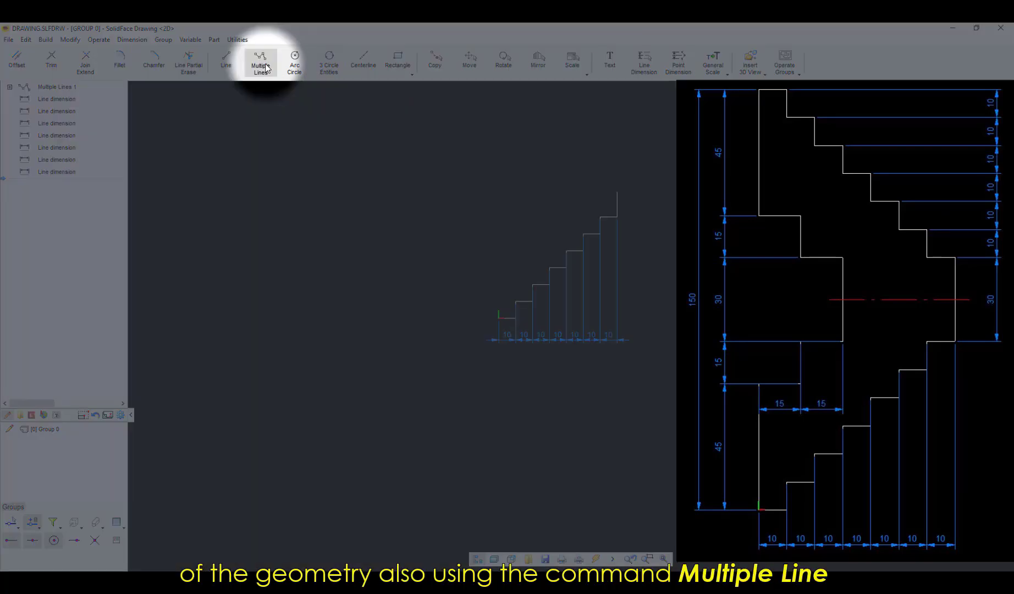
right_click(503, 321)
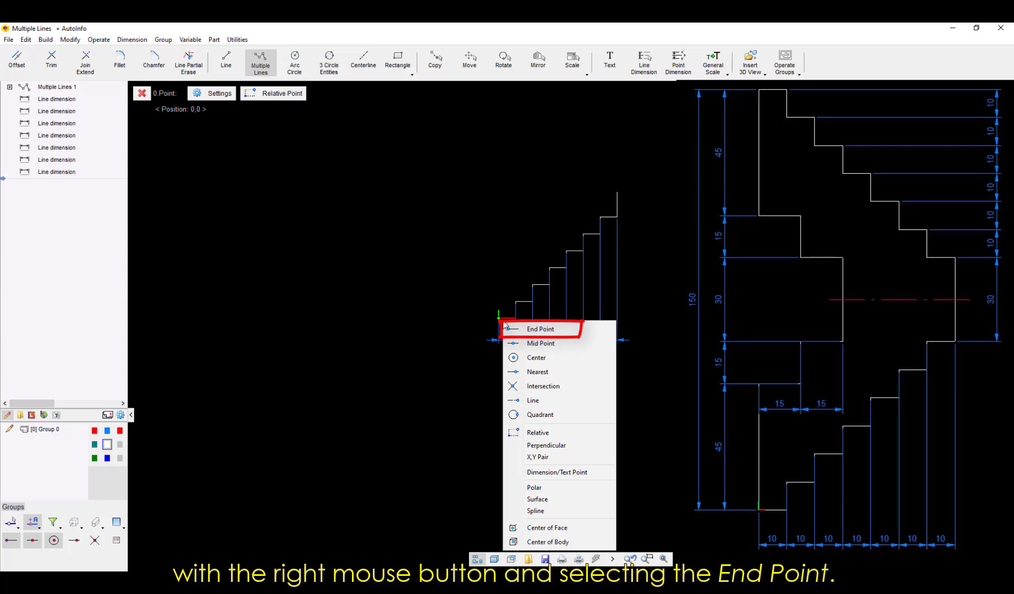
left_click(505, 328)
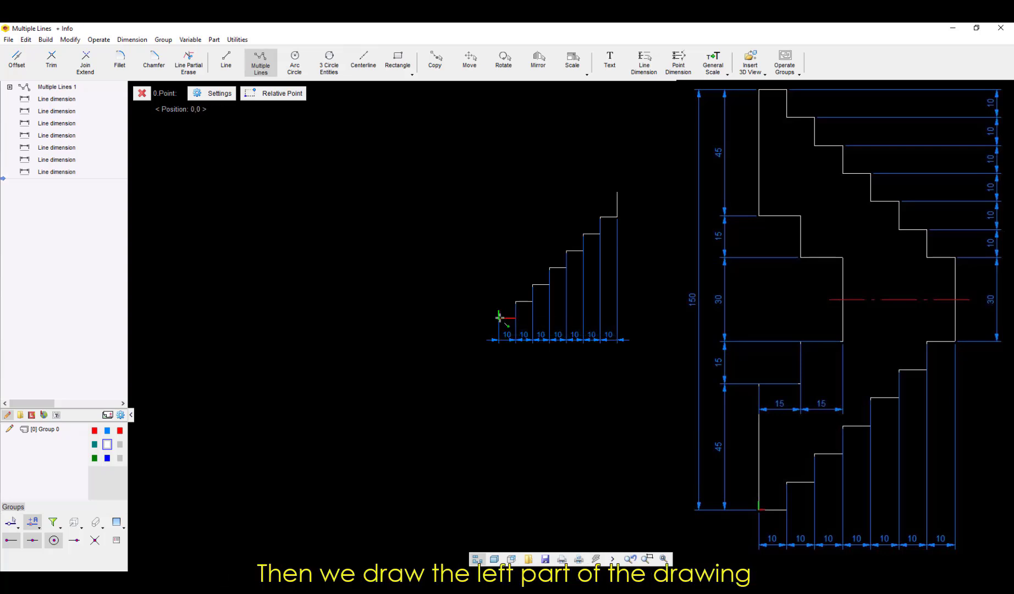
left_click(498, 318)
type("45")
key("Return")
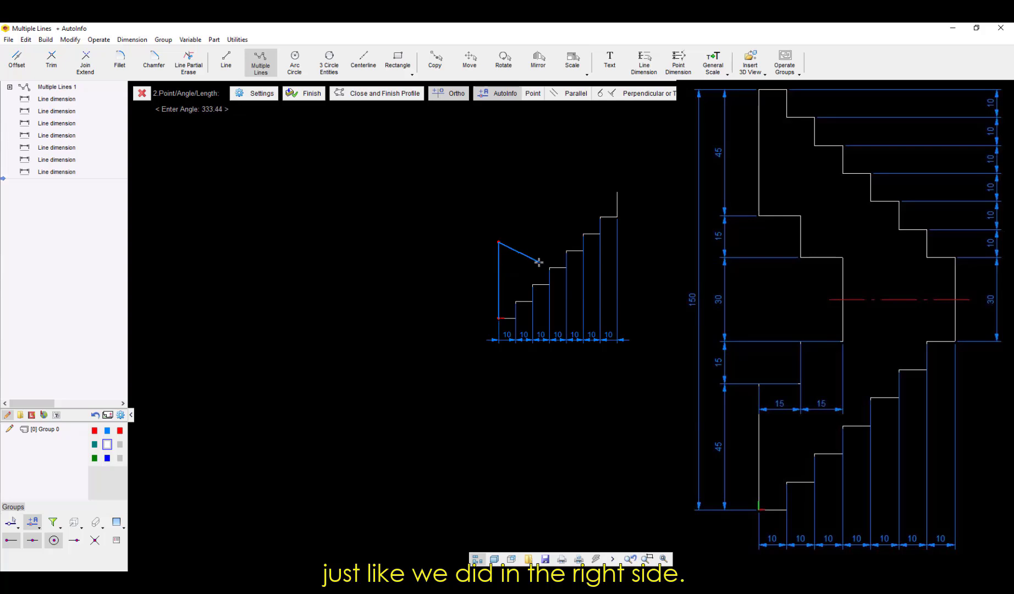
type("15")
key("Return")
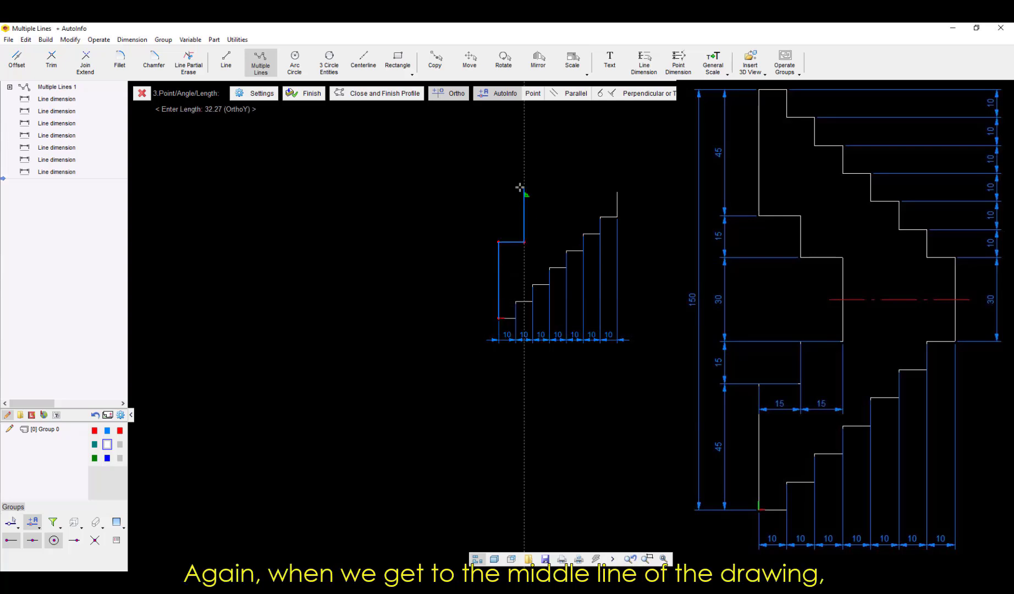
type("15")
key("Return")
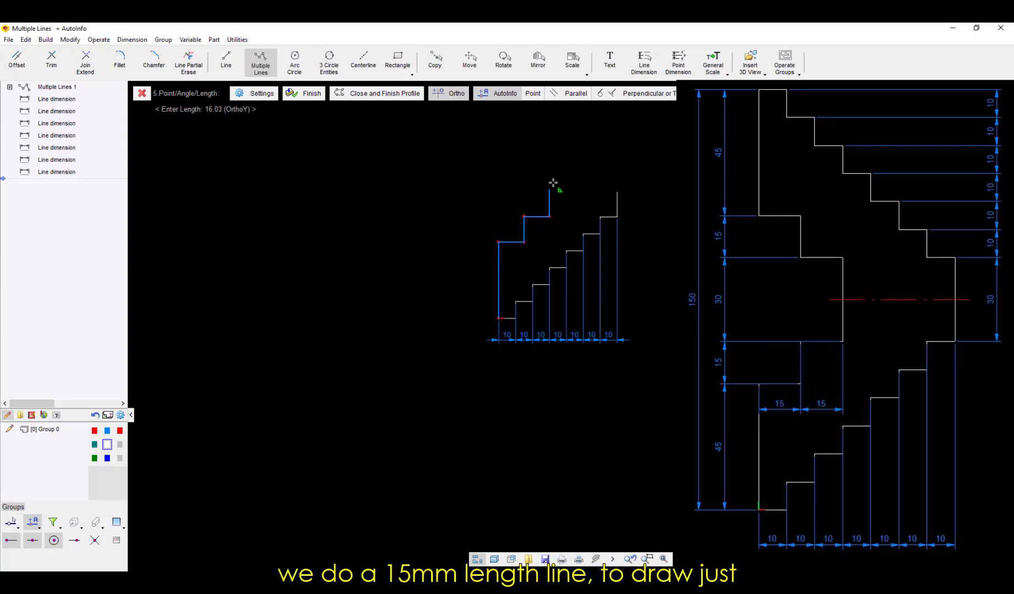
type("15")
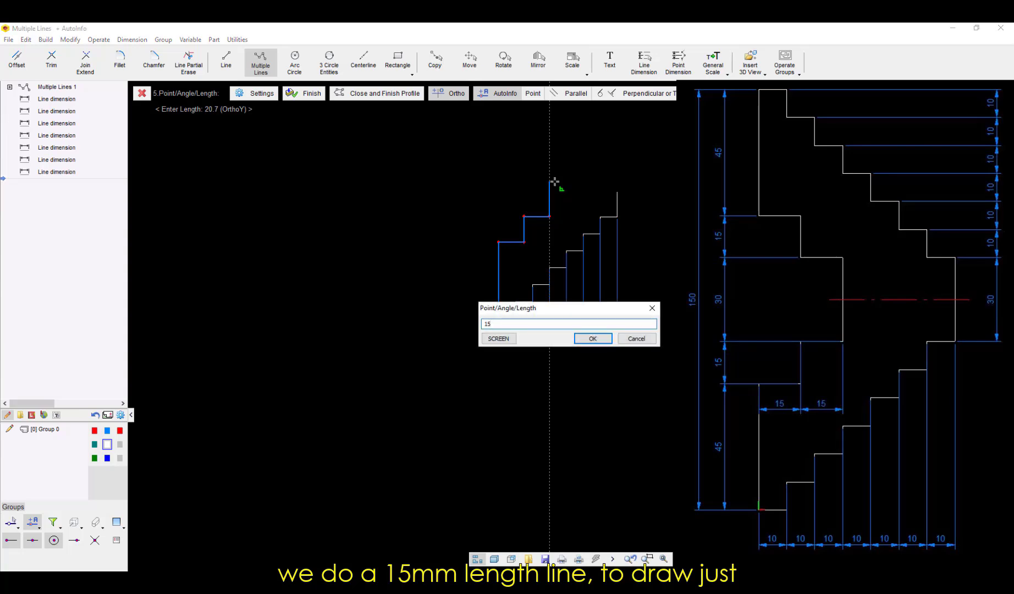
key("Return")
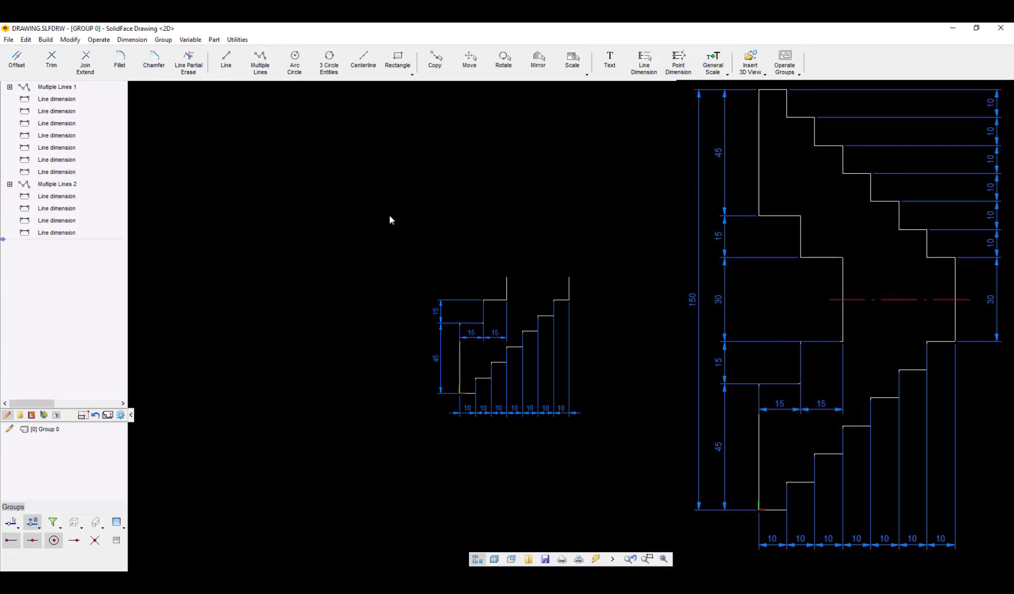
- Window-select the profile lines and mirror them about the top endpoint, keeping the originals
left_click(405, 221)
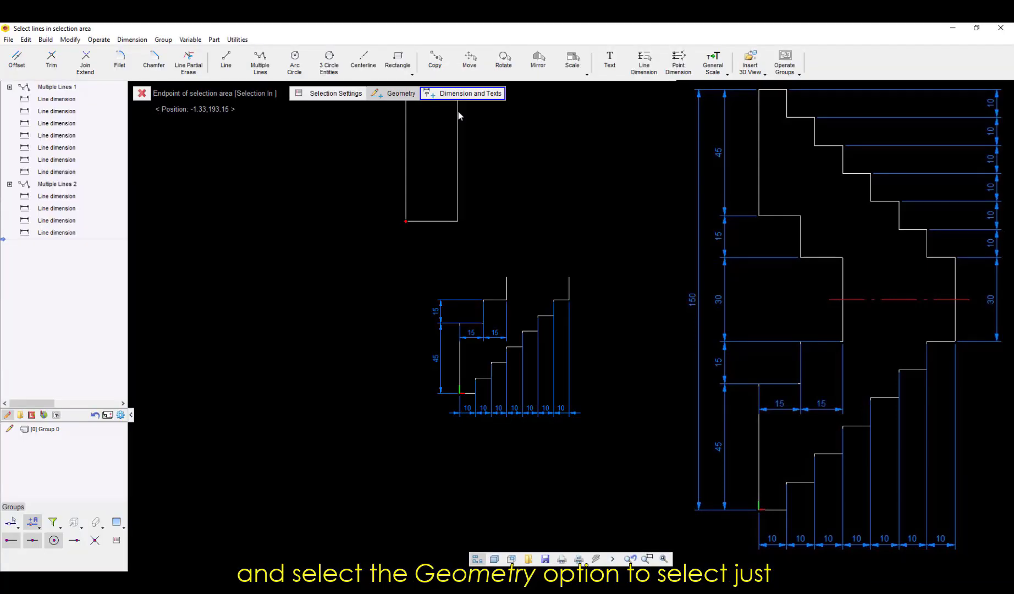
left_click(614, 433)
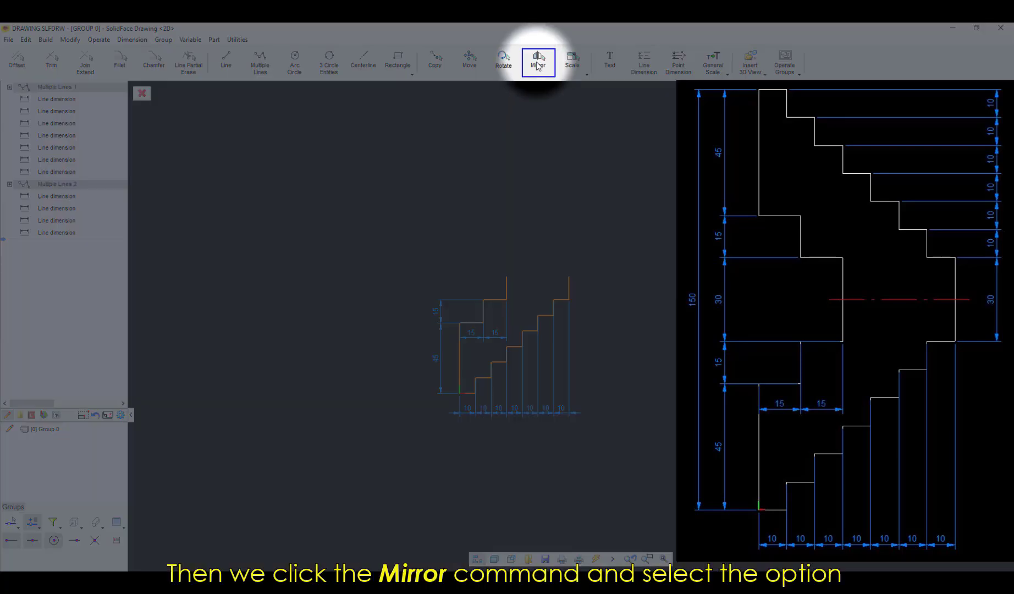
left_click(538, 63)
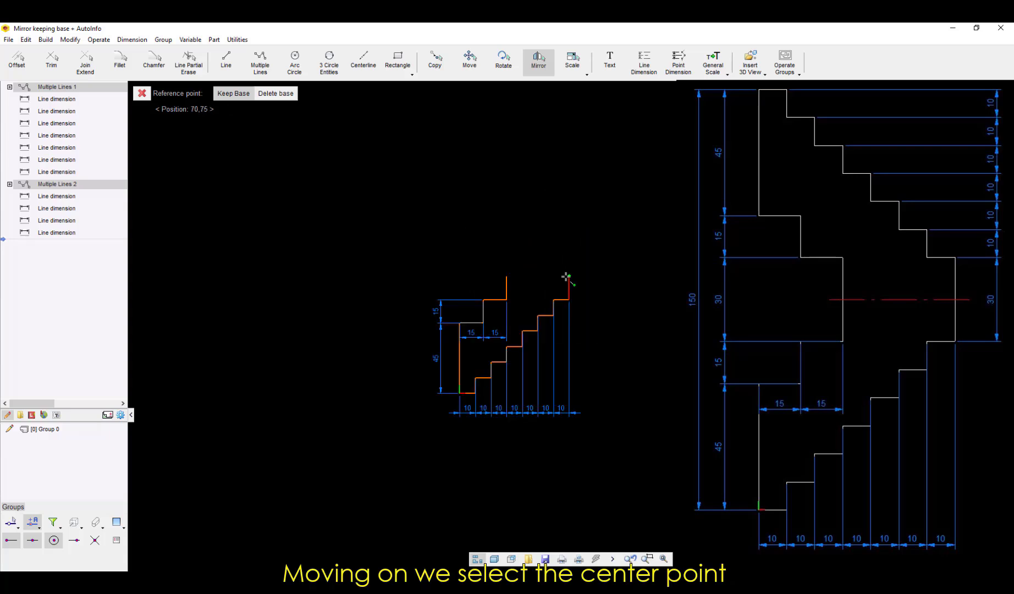
left_click(565, 276)
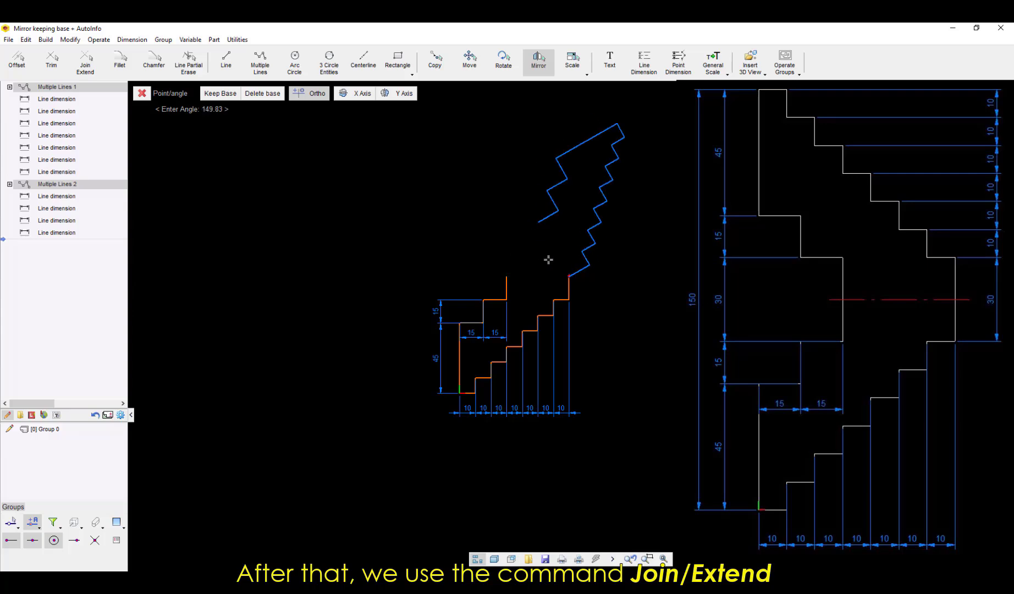
- Finish the mirrored copy of the half-profile, abandoning a Join/Extend attempt
left_click(525, 274)
scroll(498, 280, "up", 3)
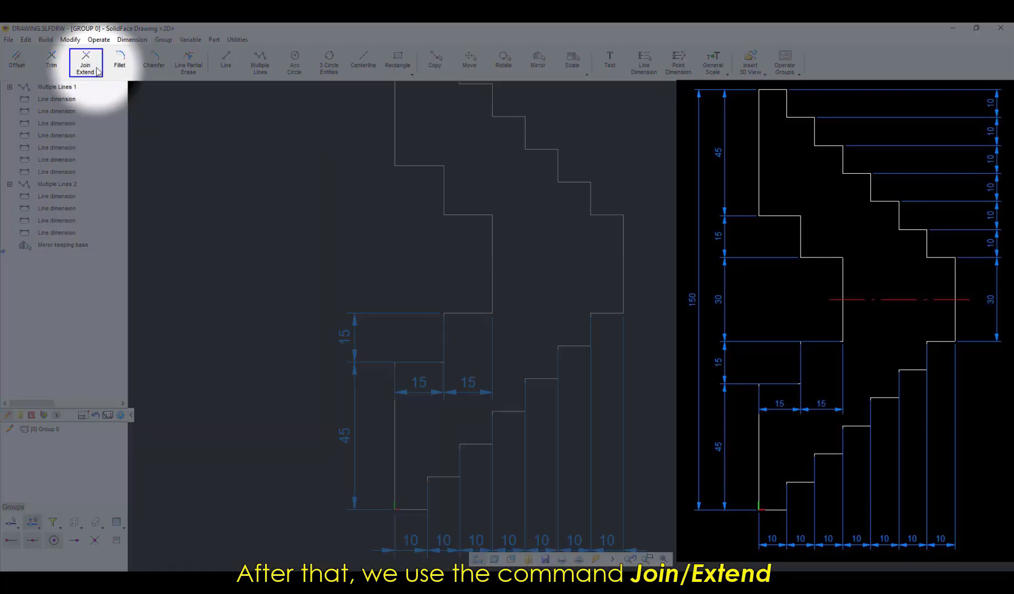
left_click(98, 69)
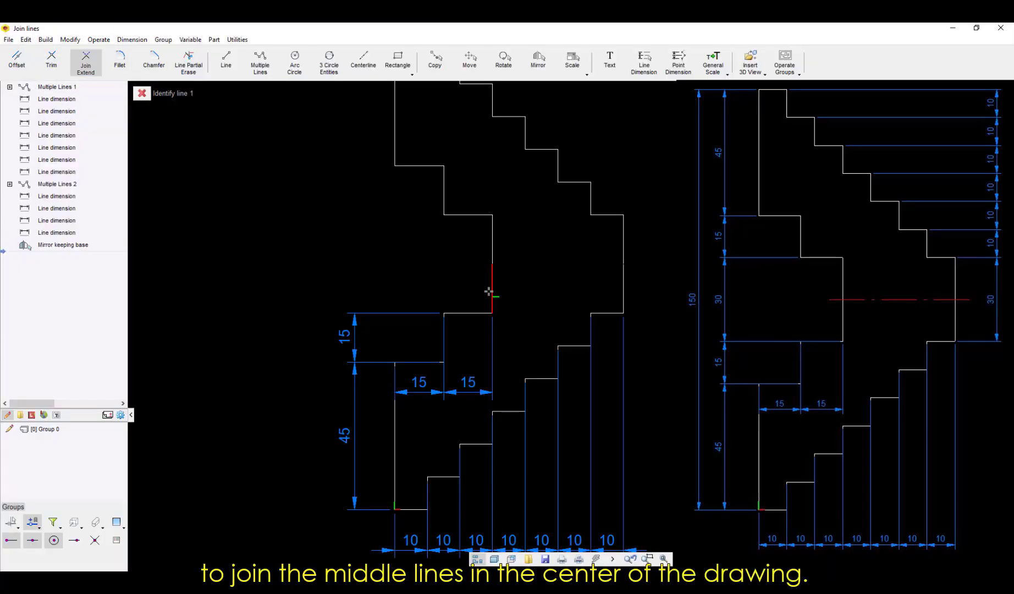
key("Escape")
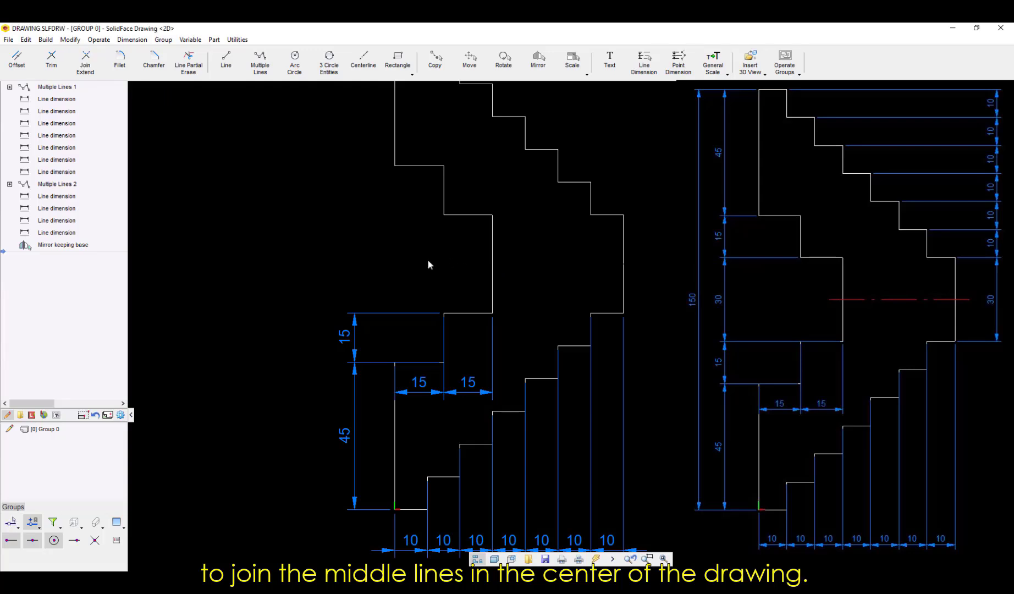
scroll(387, 266, "down", 2)
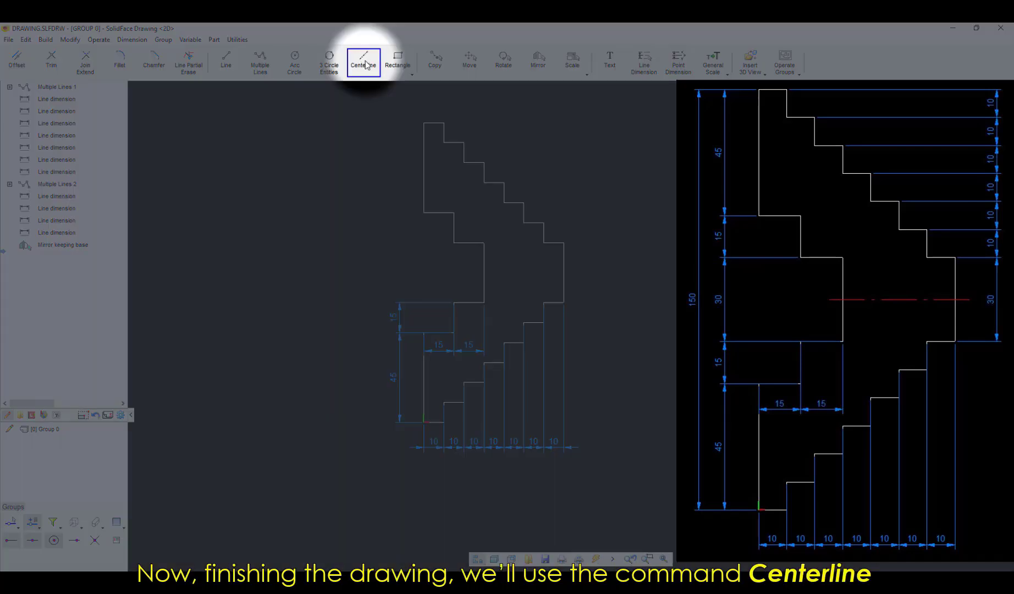
- Draw a Standard centerline between the midpoints of the right and left middle edges
left_click(363, 62)
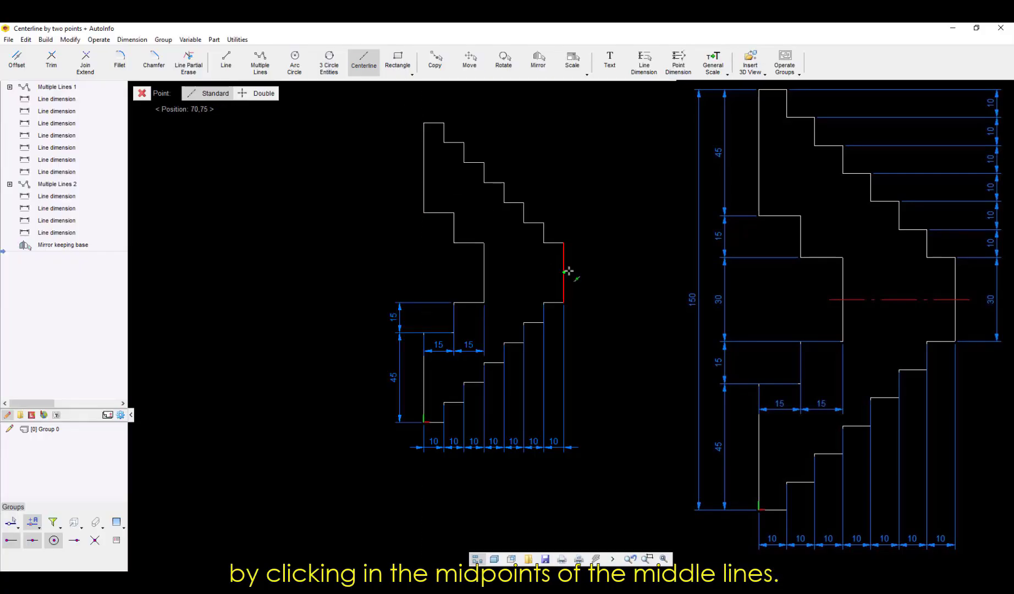
left_click(566, 271)
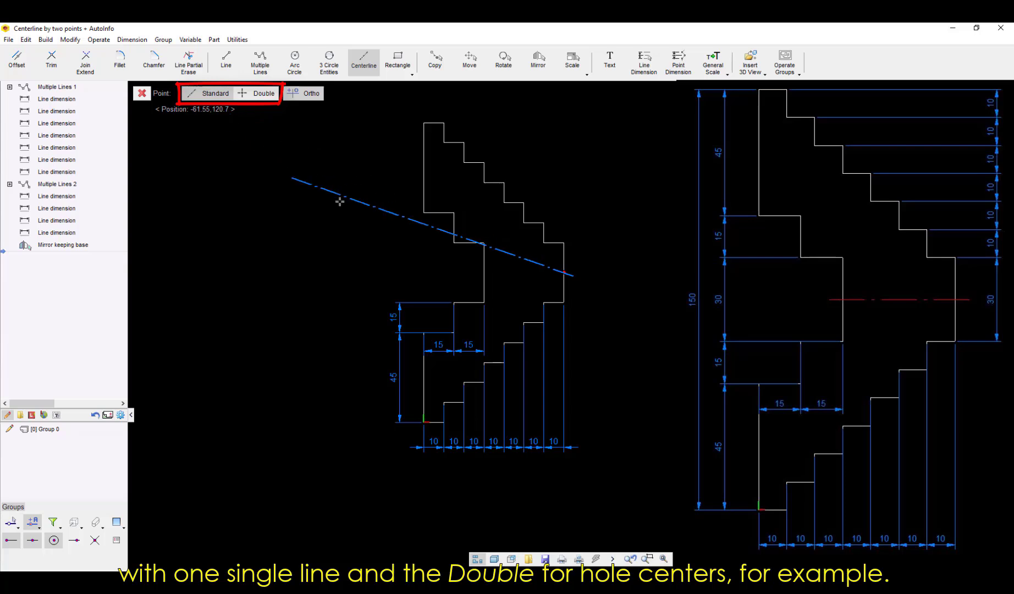
left_click(483, 276)
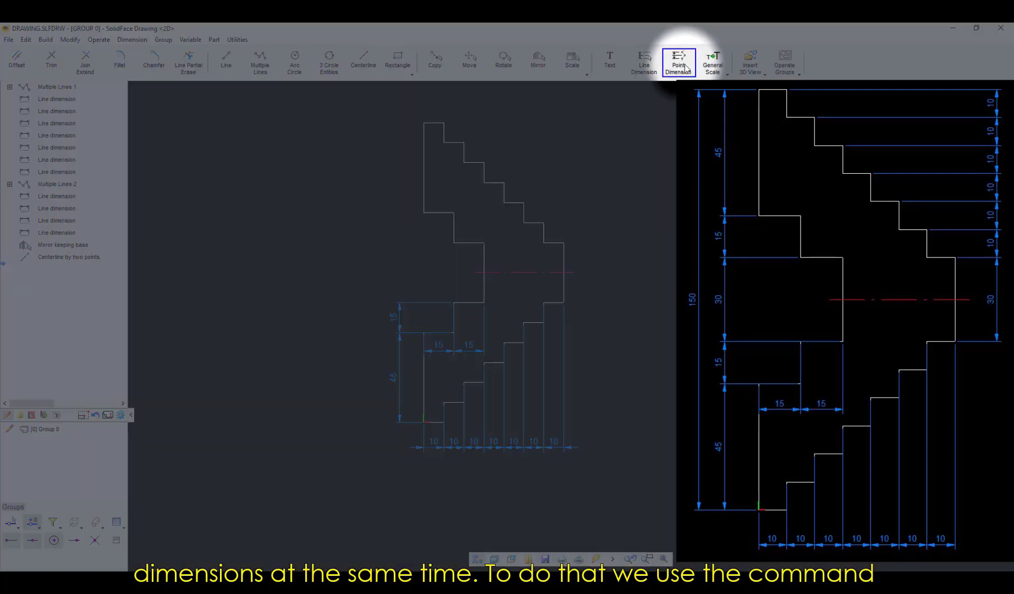
- Add a vertical chain dimension through the eight stair corners, placed right of the steps
left_click(680, 65)
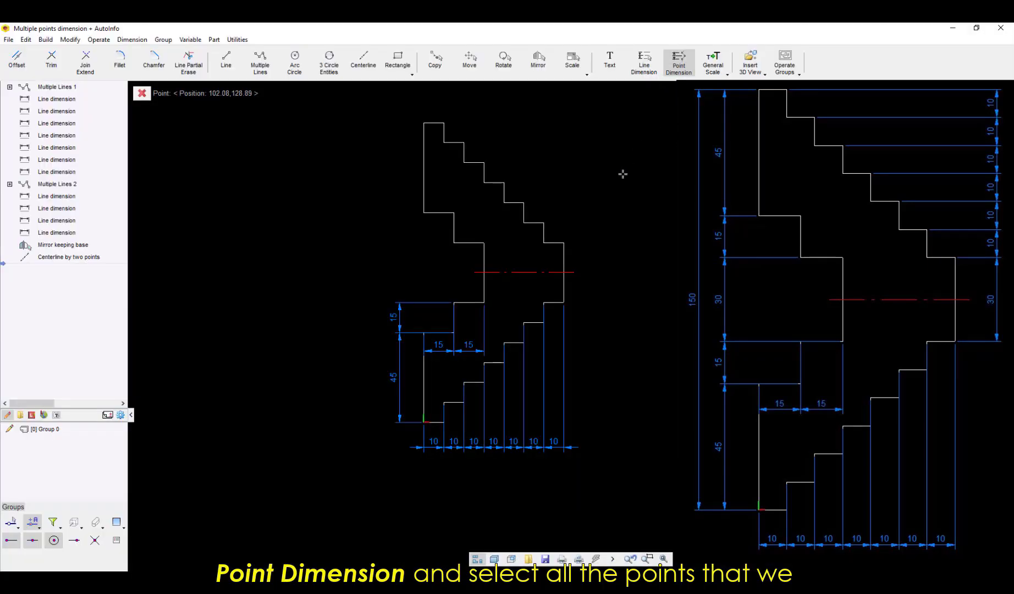
left_click(563, 302)
left_click(563, 241)
left_click(543, 221)
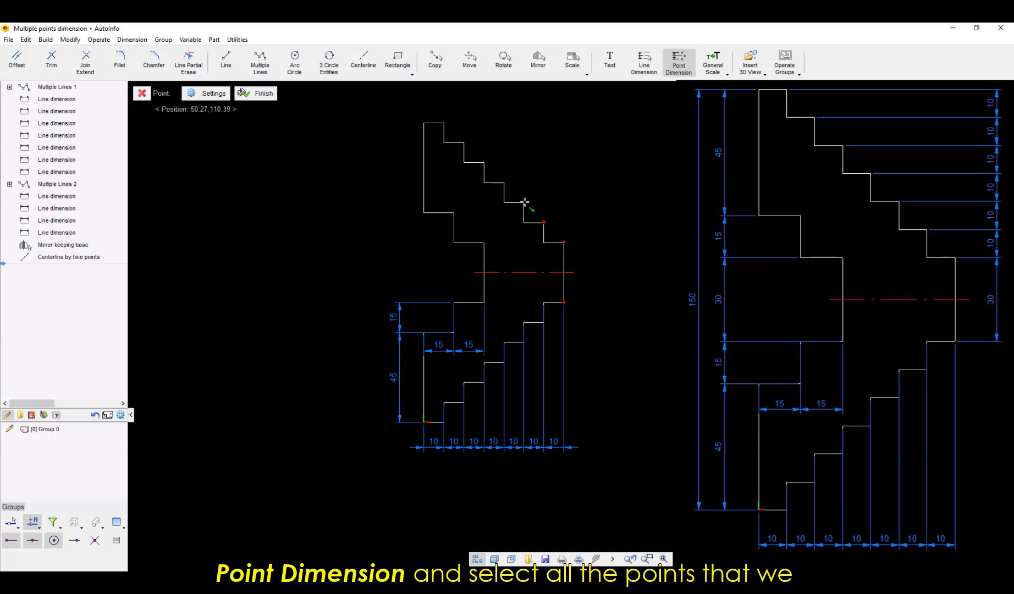
left_click(524, 201)
left_click(504, 182)
left_click(484, 162)
left_click(464, 142)
left_click(444, 122)
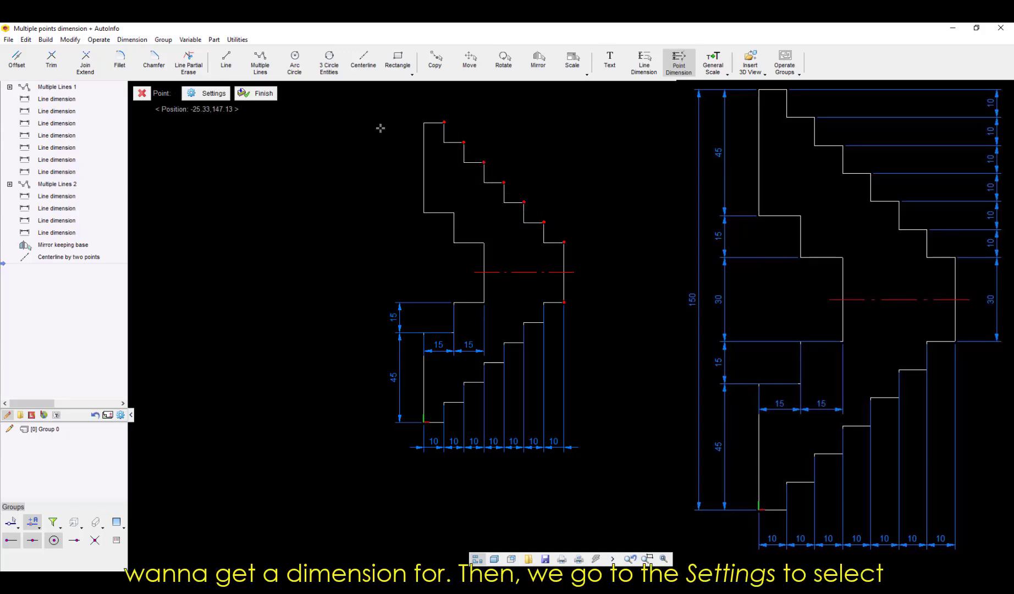
left_click(256, 93)
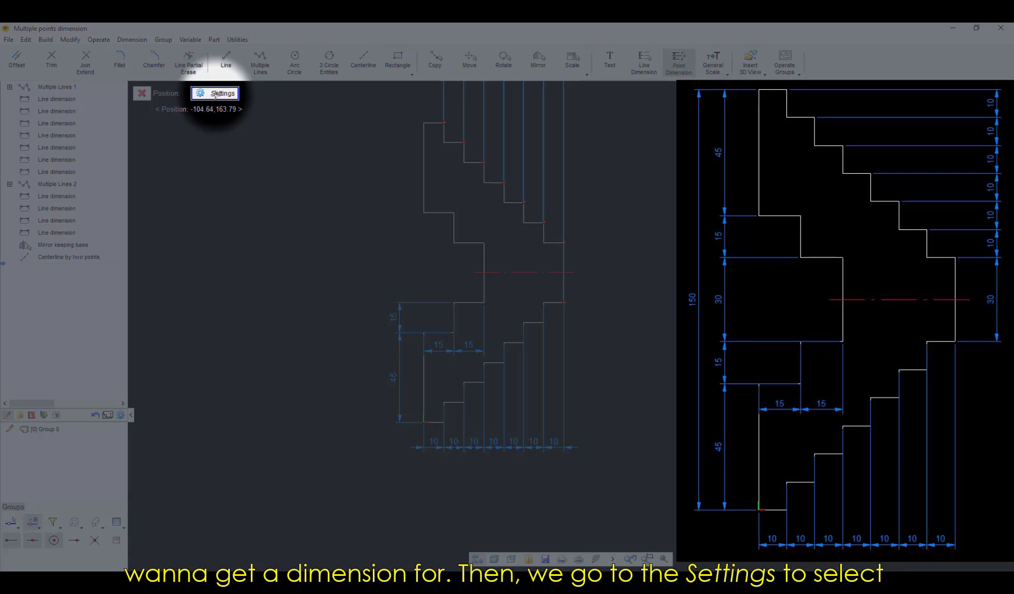
left_click(216, 94)
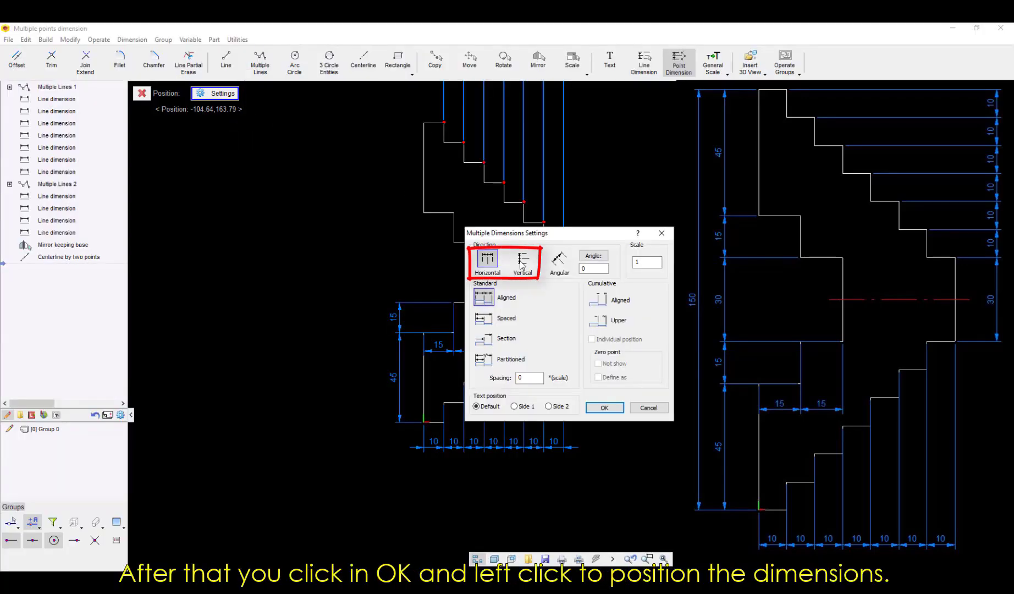
left_click(522, 262)
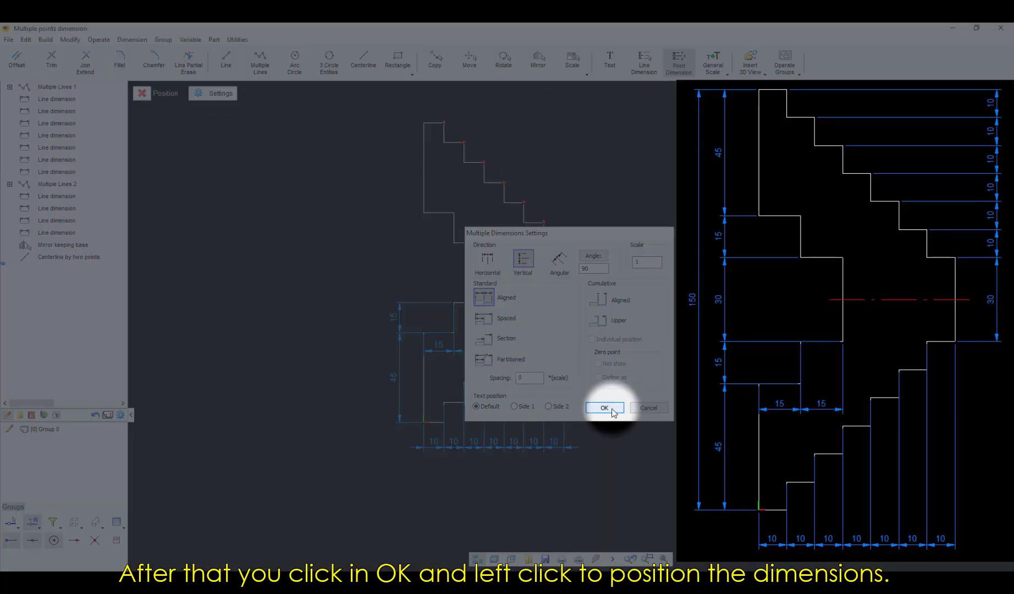
left_click(611, 410)
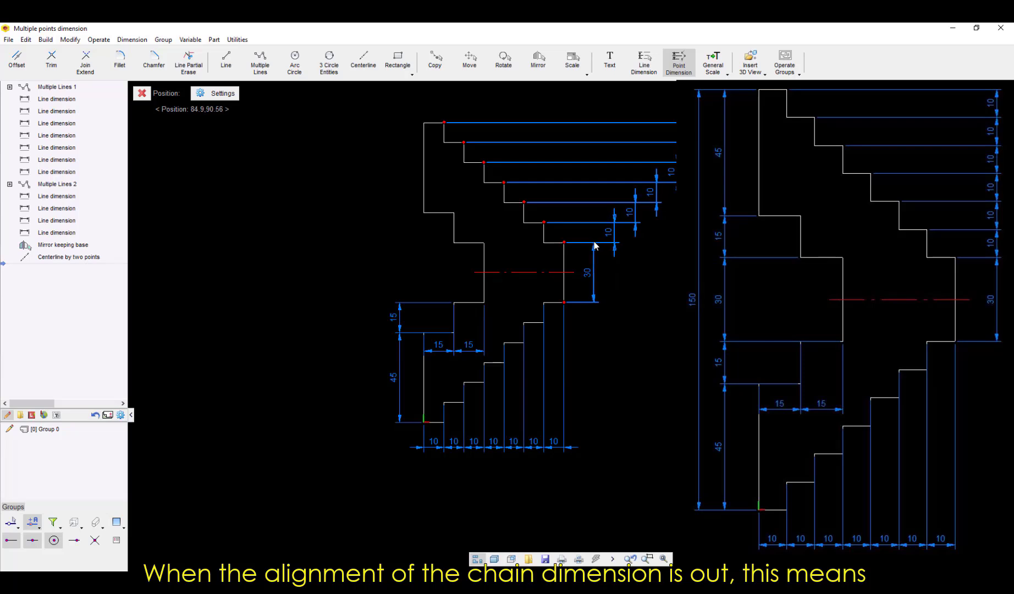
left_click(594, 246)
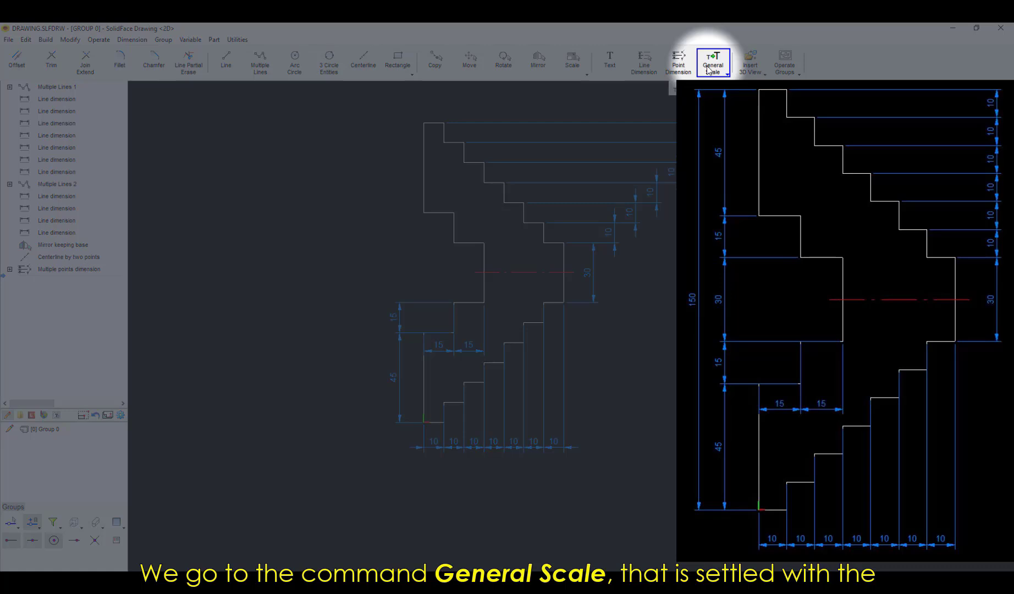
- Set the General Scale for dimension text to 2.5
left_click(710, 65)
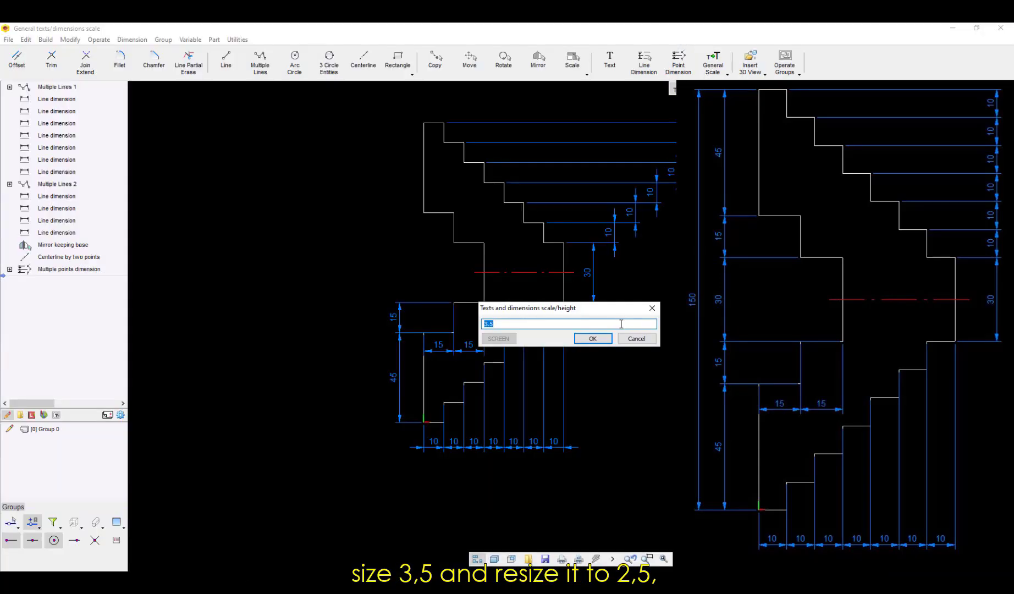
type("2.5")
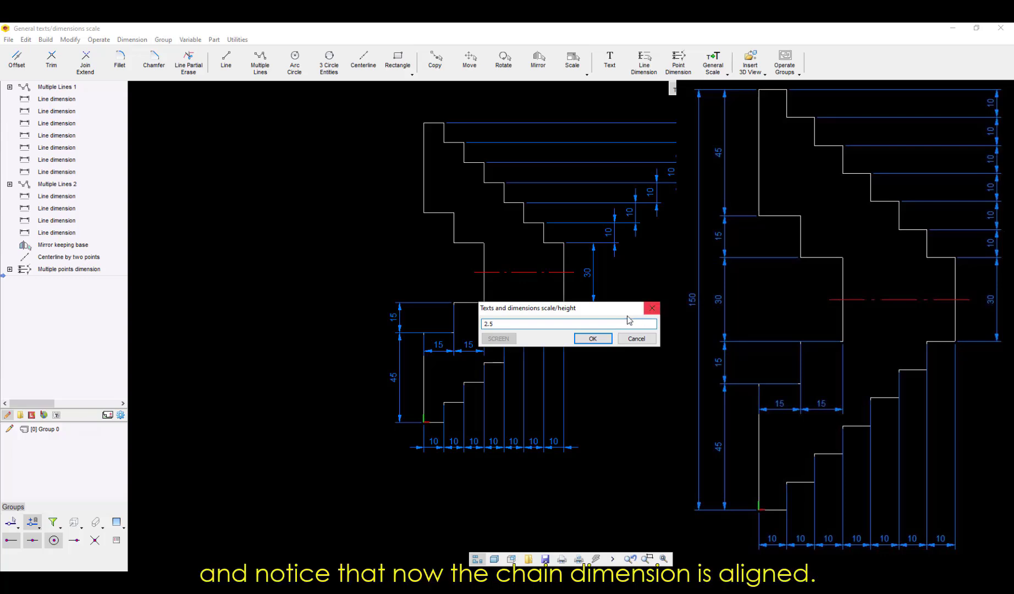
key("Return")
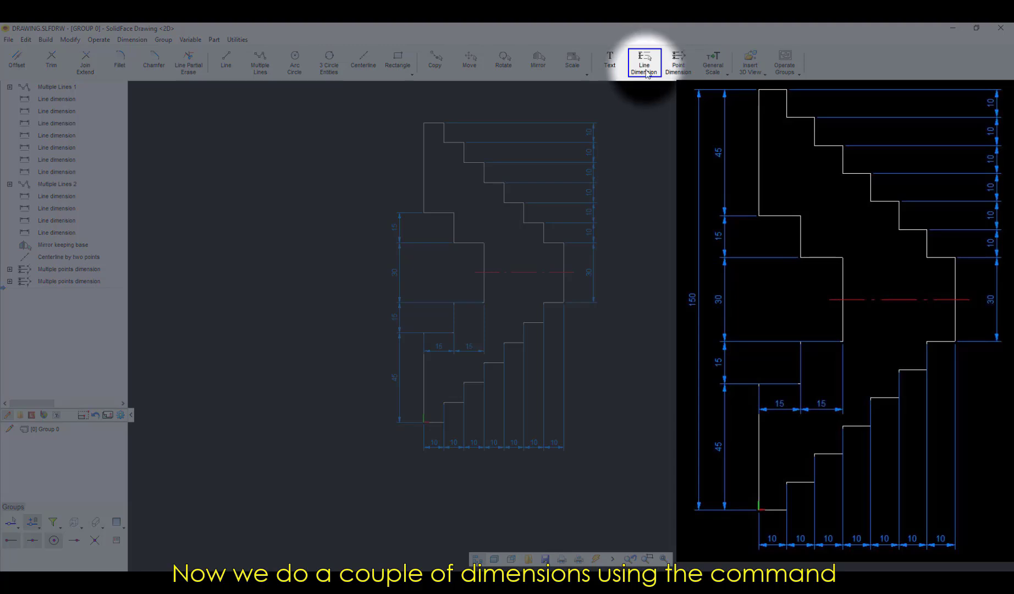
- Add a 45 line dimension to the upper-left vertical edge, placed to its left
left_click(645, 74)
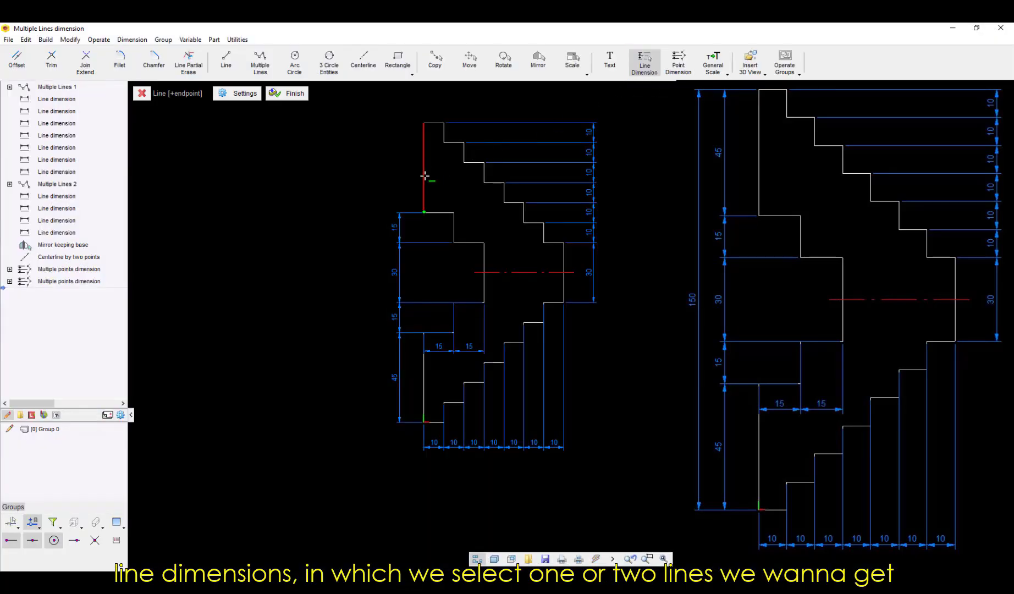
left_click(424, 176)
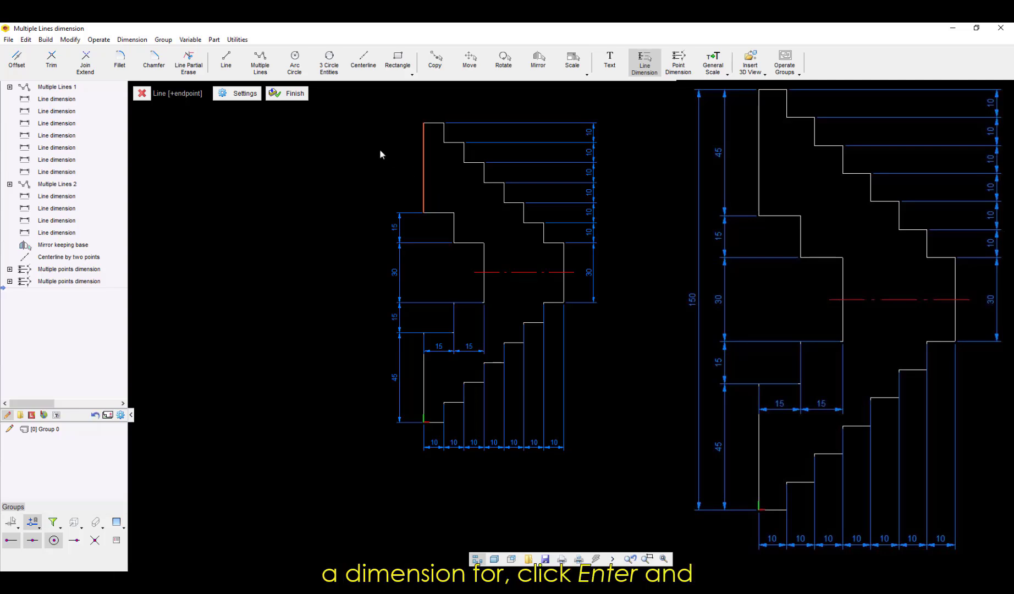
key("Return")
left_click(400, 171)
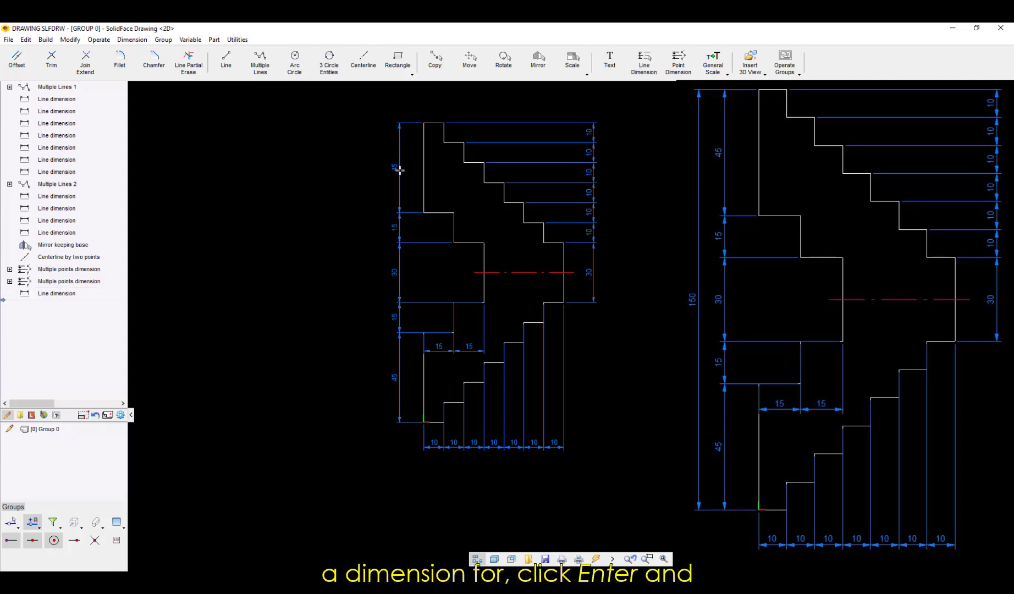